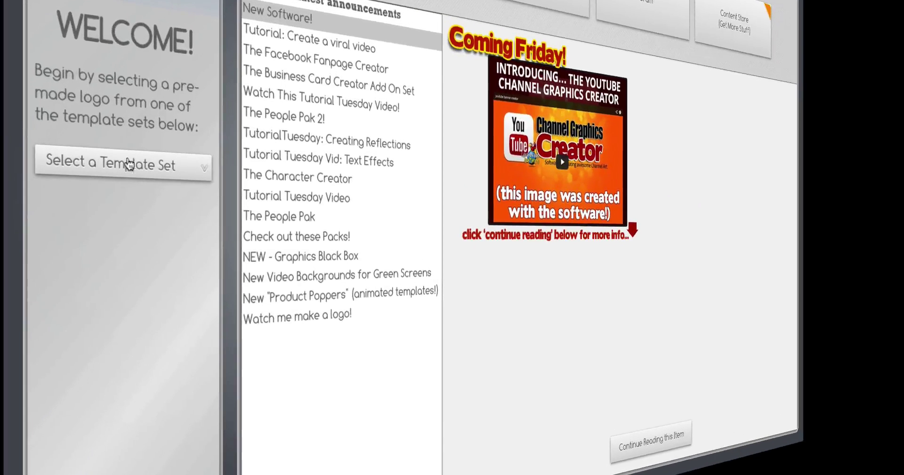
Create a project named 20videos from the YouTube Banners '20 Videos' template.
click(129, 171)
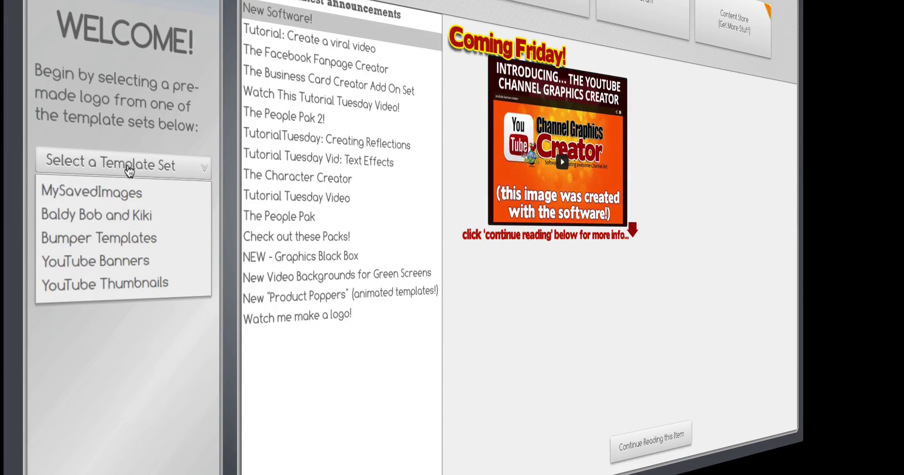
click(127, 261)
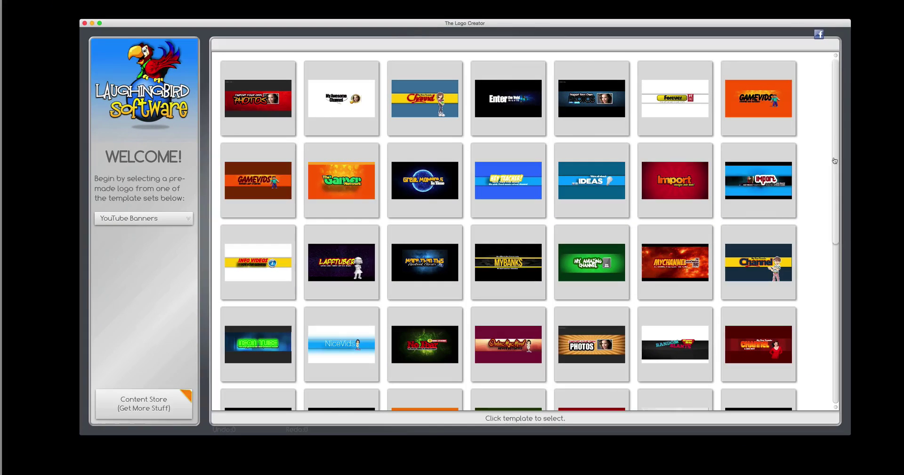
drag(836, 163, 839, 229)
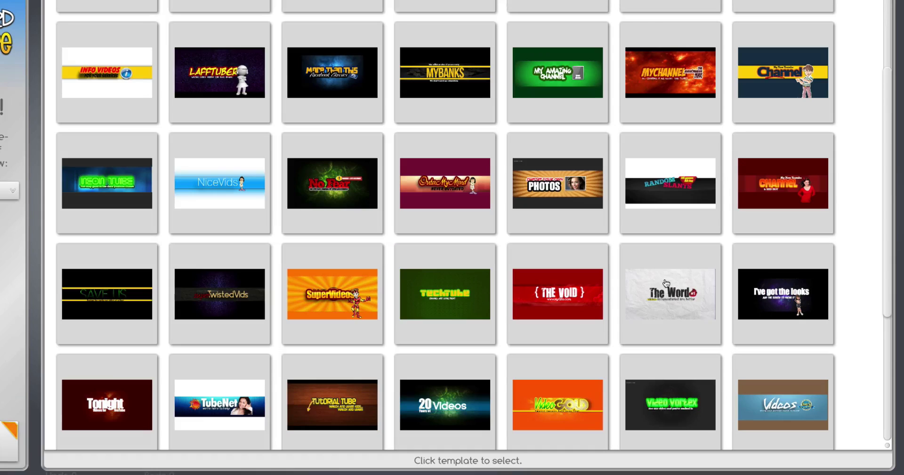
click(446, 413)
text(20)
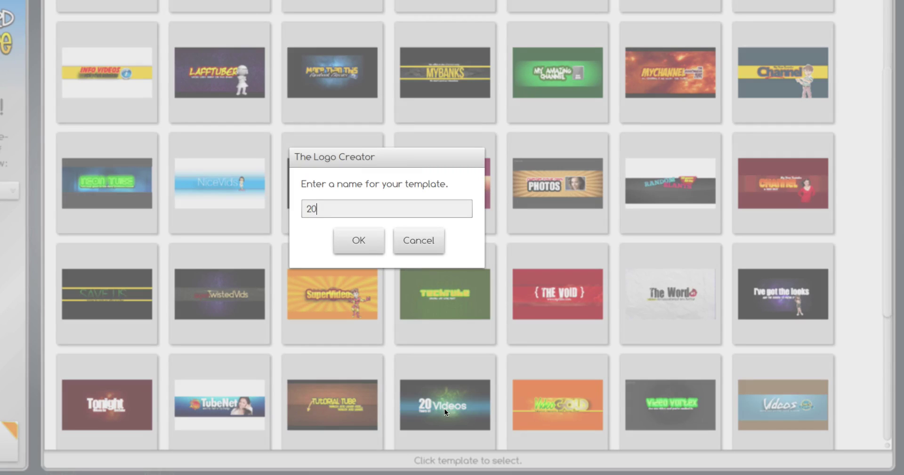
text(videos)
click(341, 244)
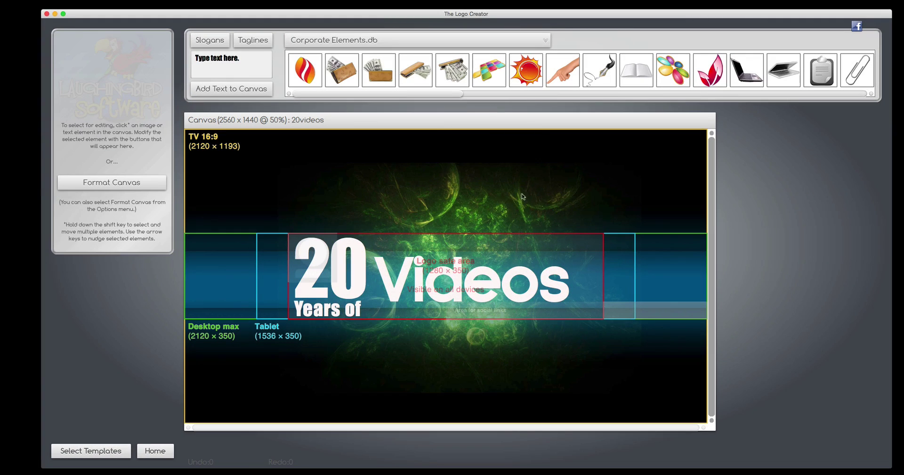
In the canvas format settings, toggle the YouTube safe-area guide off and back on.
click(102, 181)
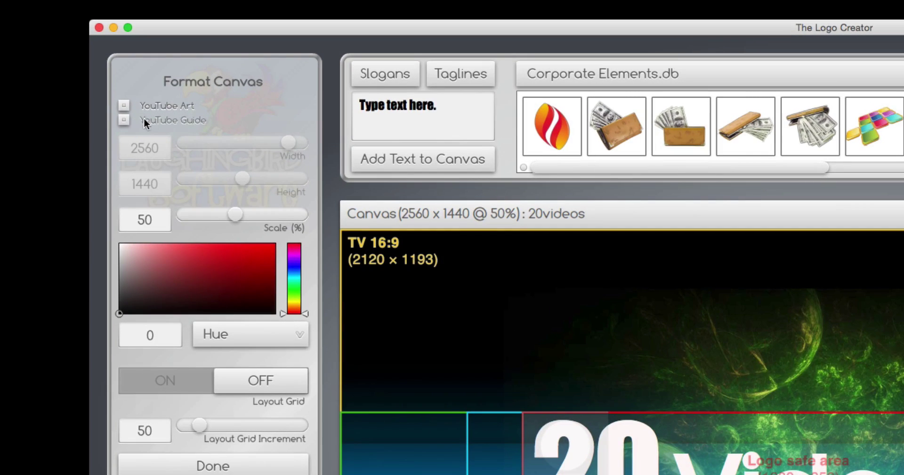
click(125, 119)
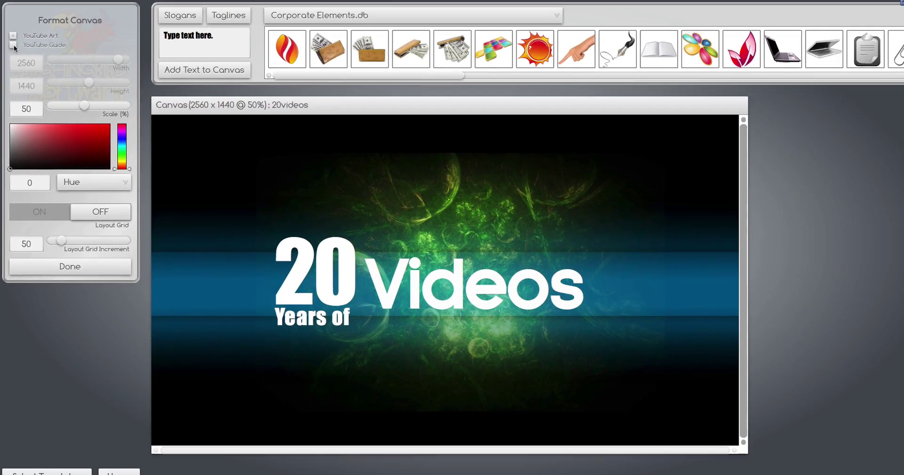
click(14, 45)
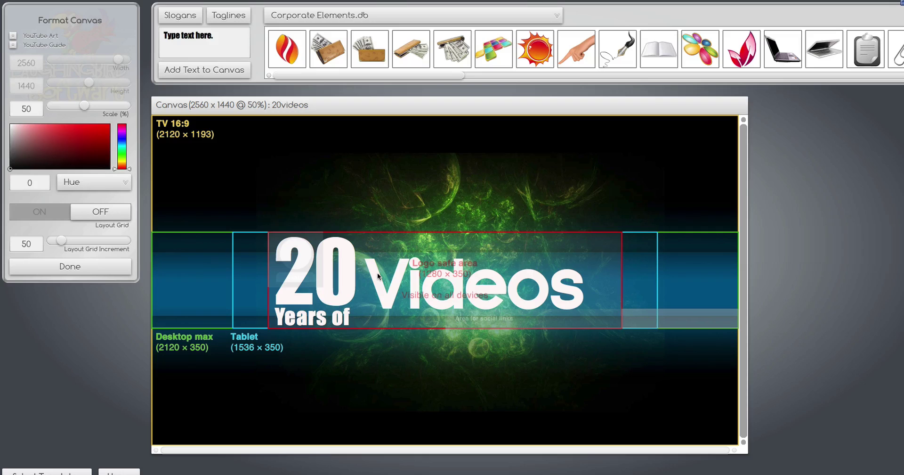
Change the big 20 on the banner to 30.
click(316, 273)
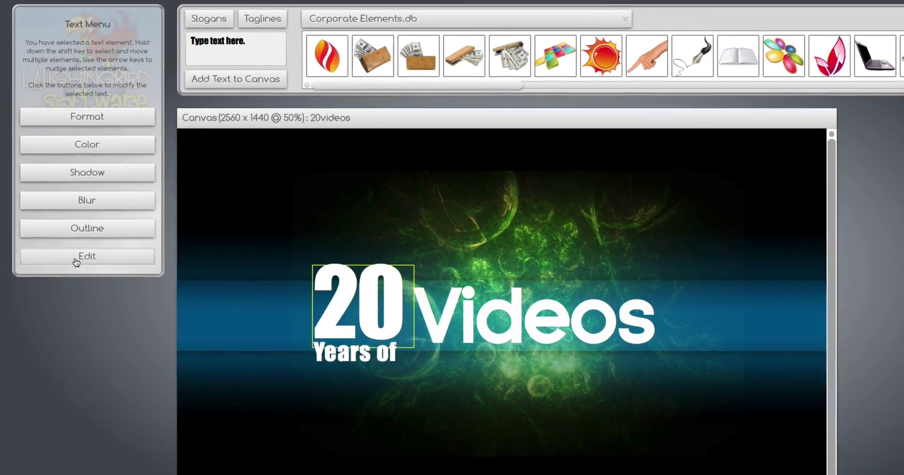
click(73, 241)
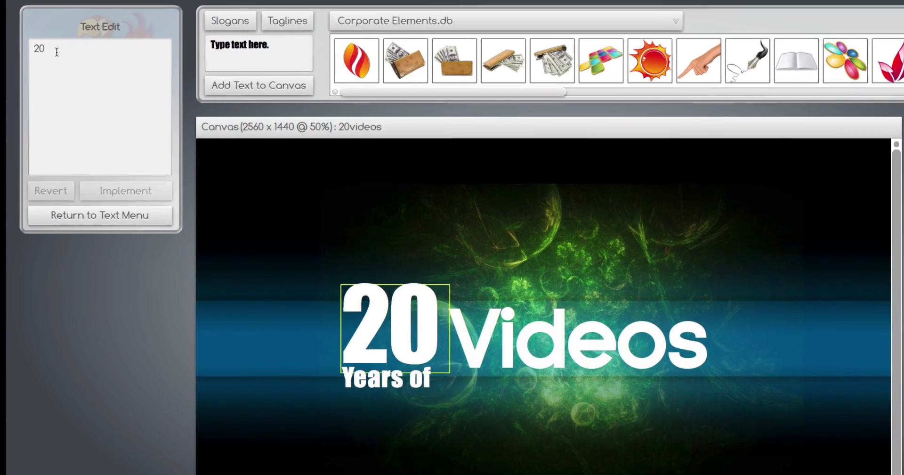
text(30)
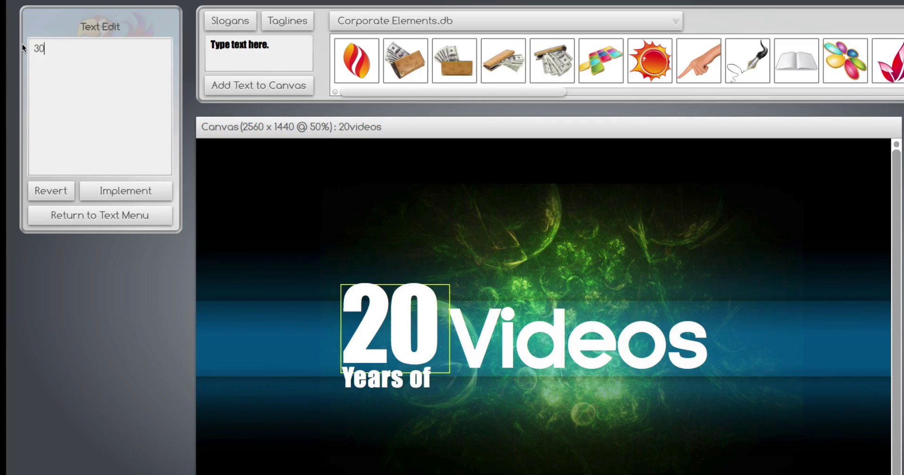
click(126, 193)
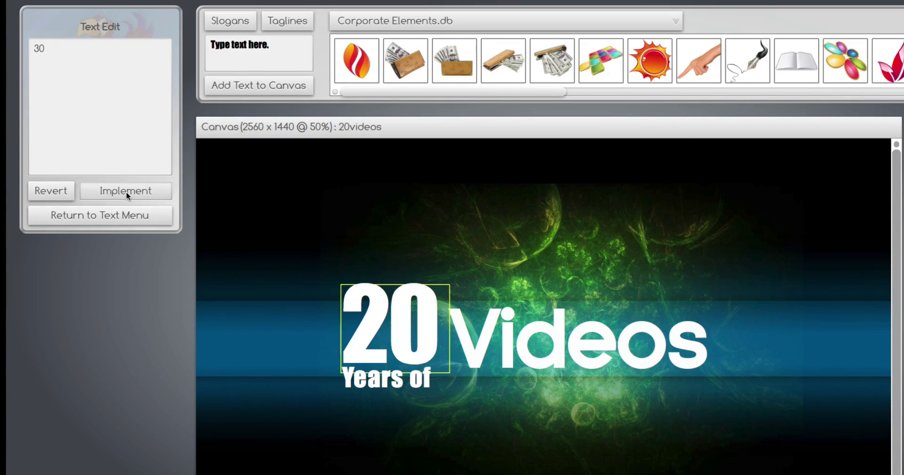
Make the 30 a yellow, bold italic BADABB number.
click(108, 221)
click(106, 137)
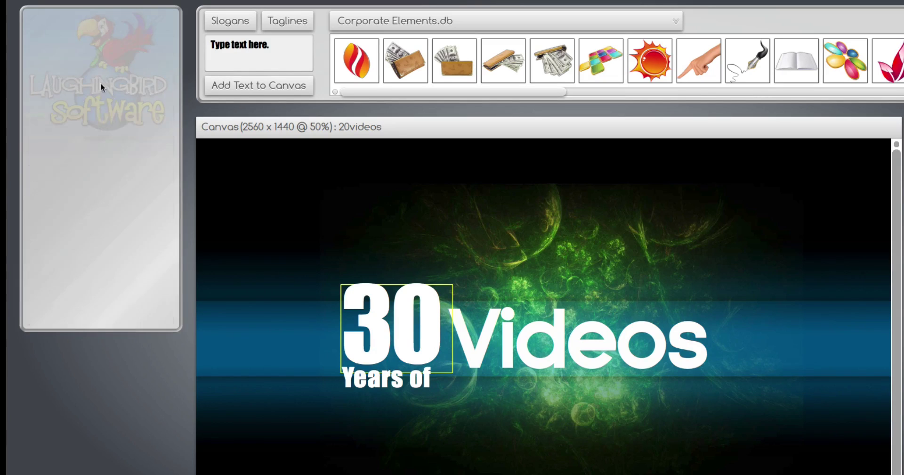
click(64, 118)
click(88, 315)
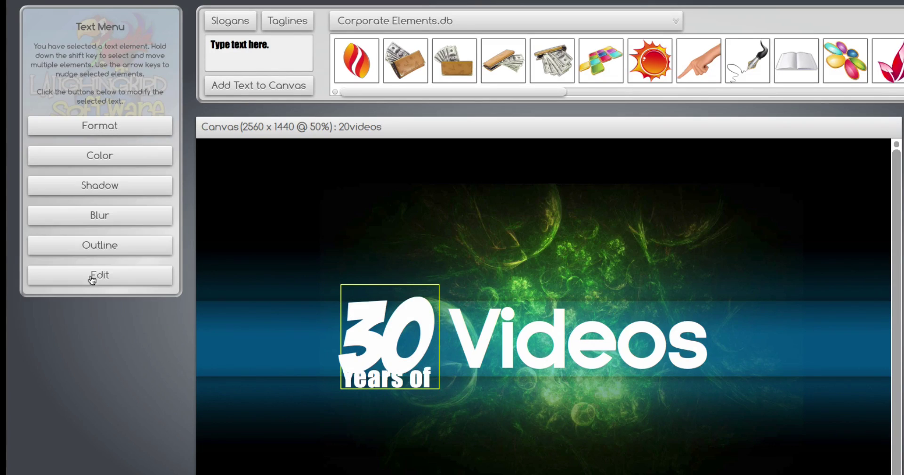
click(93, 153)
click(101, 126)
click(160, 132)
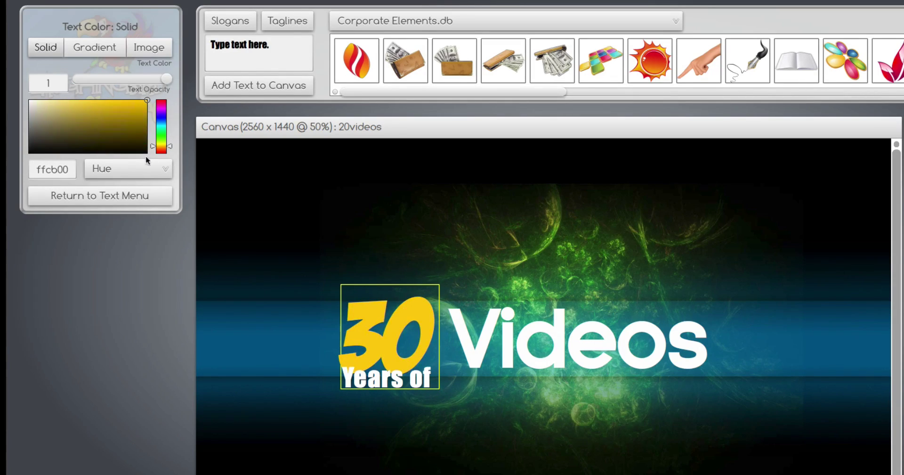
click(118, 196)
Add a thick red ff0000 outline, strength 44, around the 30.
click(100, 245)
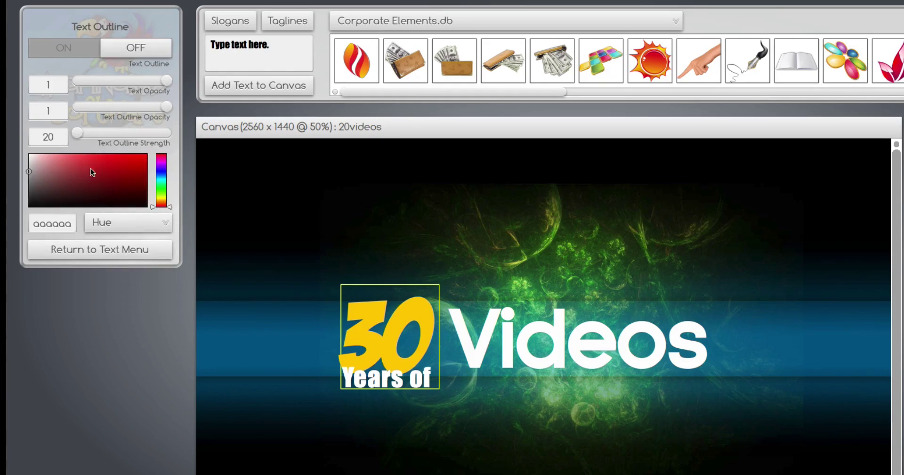
click(147, 154)
click(64, 48)
drag(81, 133, 95, 135)
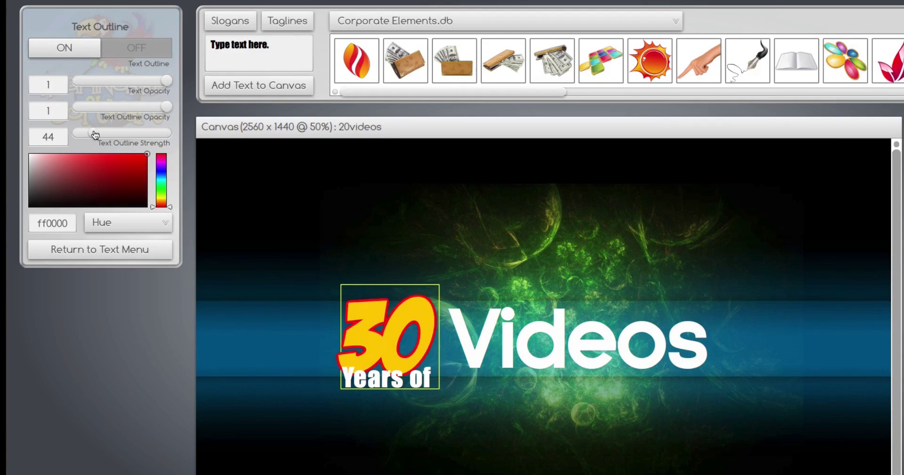
click(389, 377)
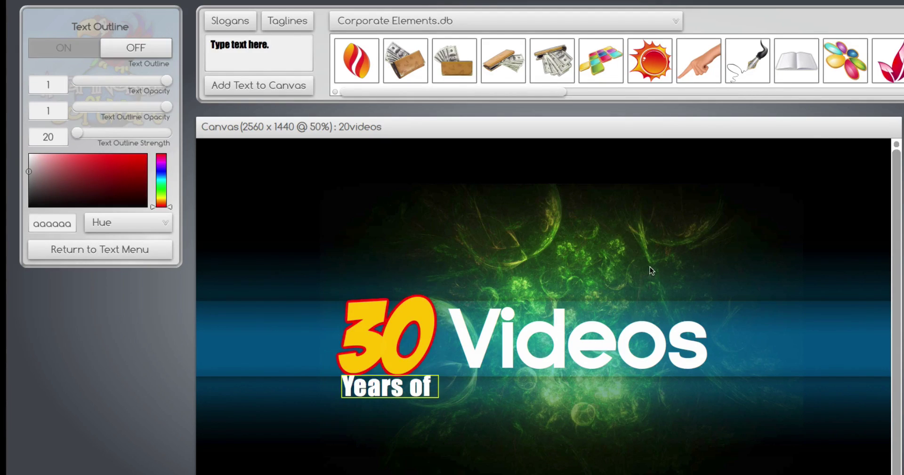
click(512, 262)
Replace the green background with the fiery image from YouTube Graphics > Top Banner Backgrounds.
drag(523, 230, 477, 215)
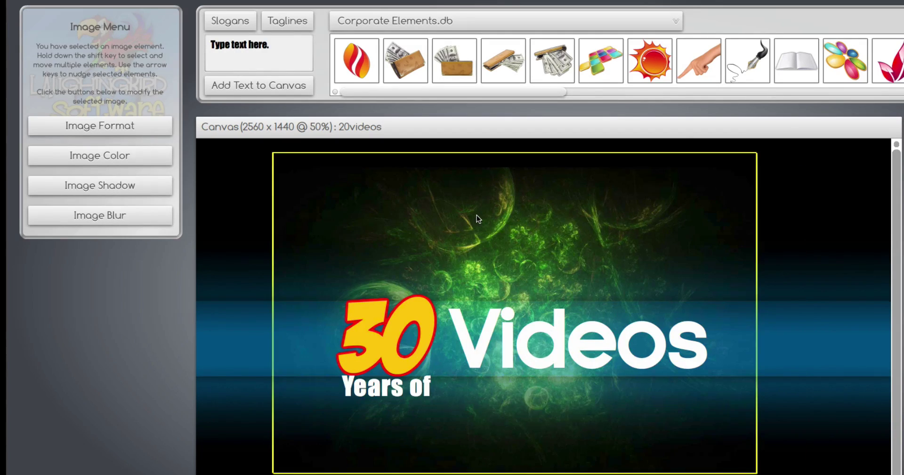
key(Delete)
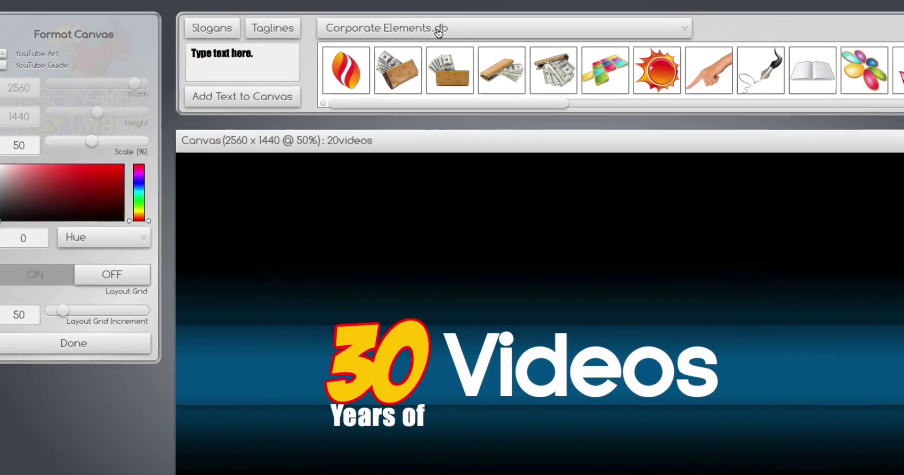
click(439, 30)
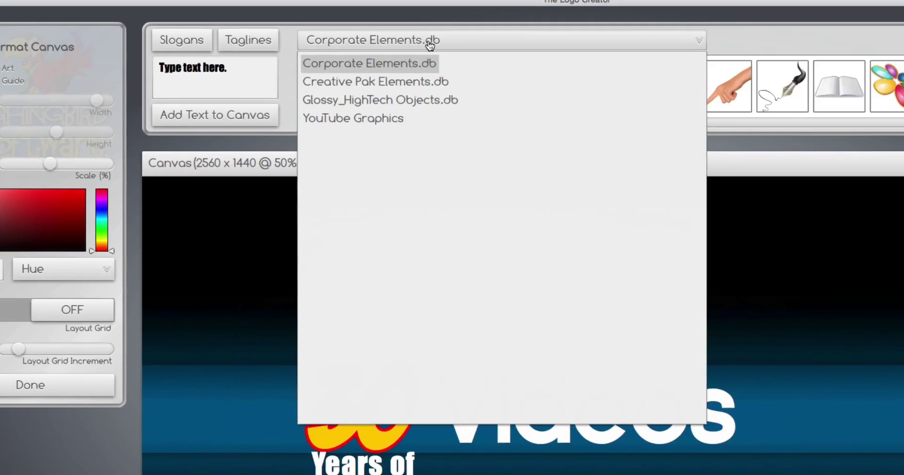
click(359, 120)
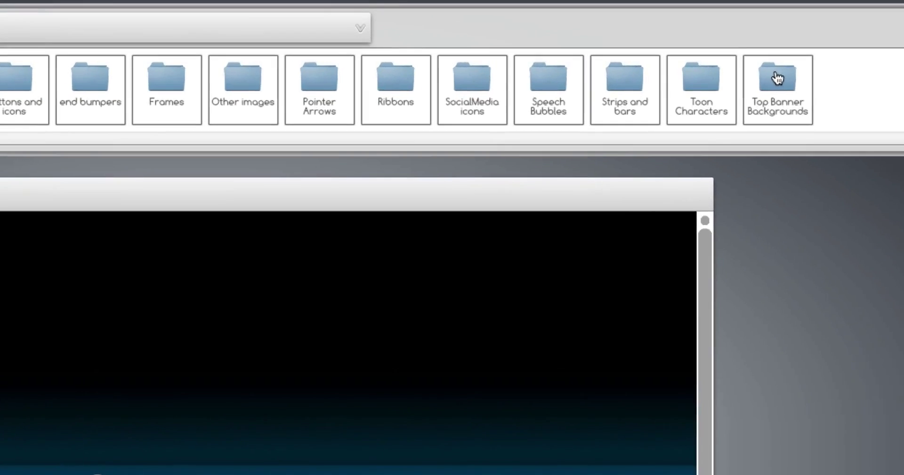
click(731, 64)
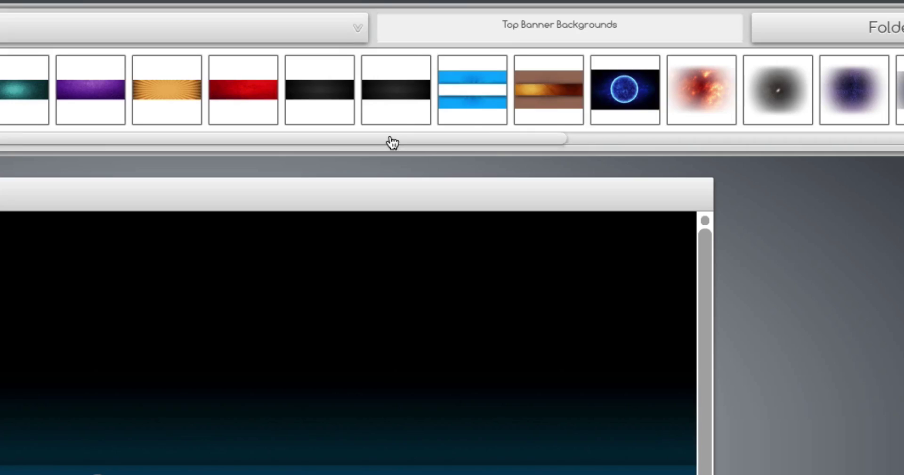
drag(393, 142, 677, 138)
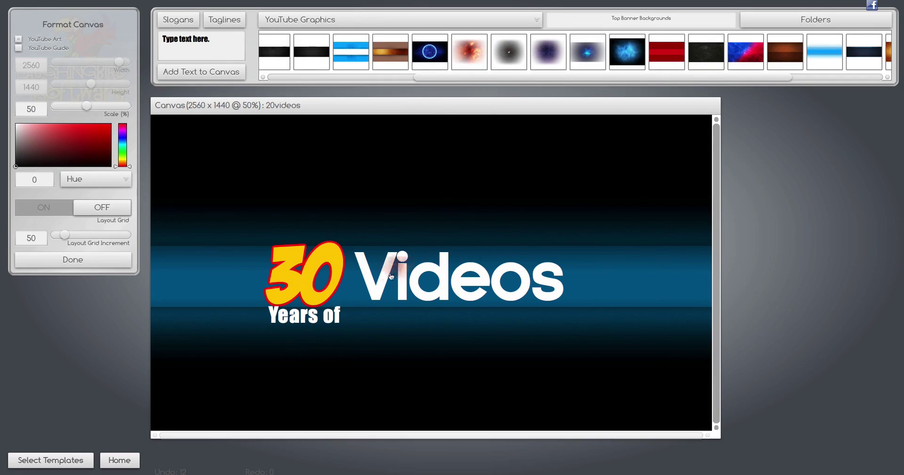
click(380, 281)
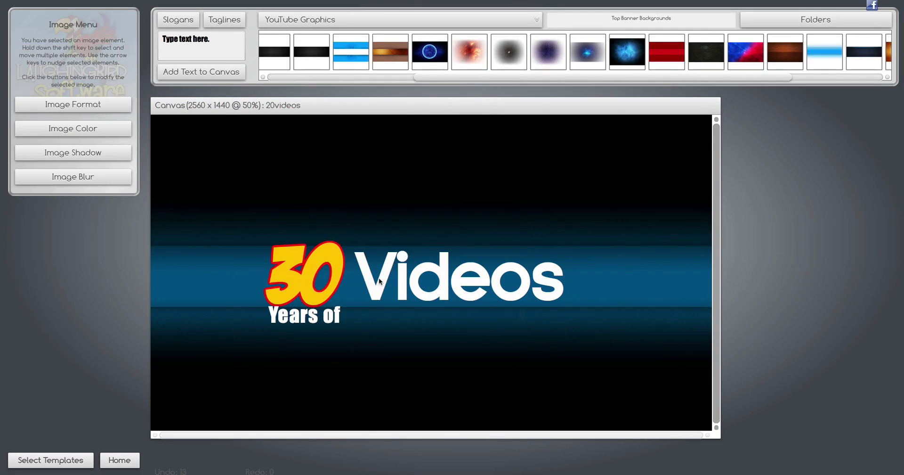
Scale the fiery background to 1.32 and send it behind the text.
click(73, 104)
drag(88, 63, 105, 68)
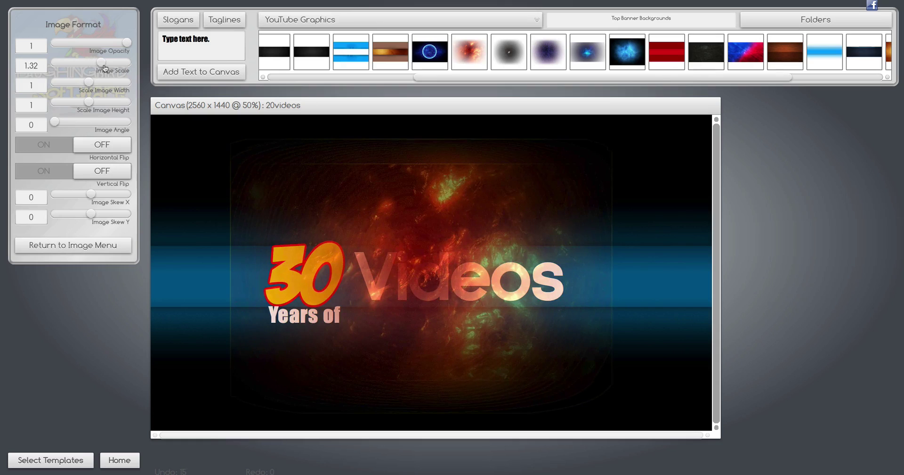
click(57, 5)
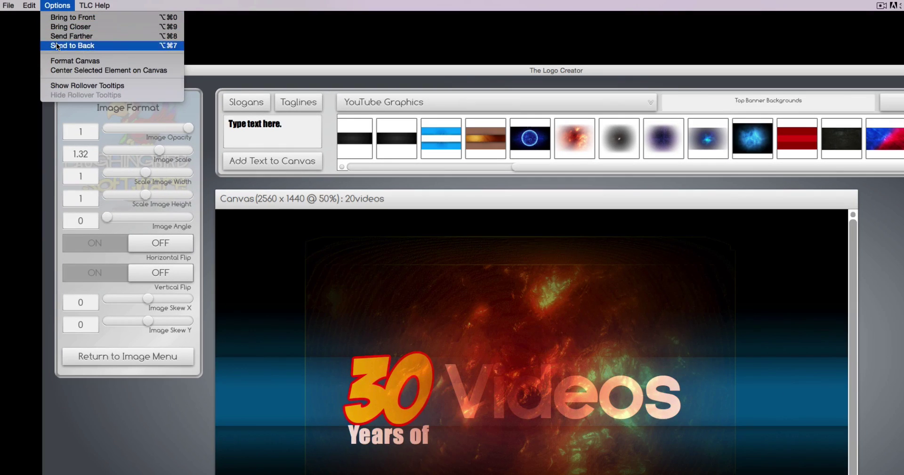
click(56, 46)
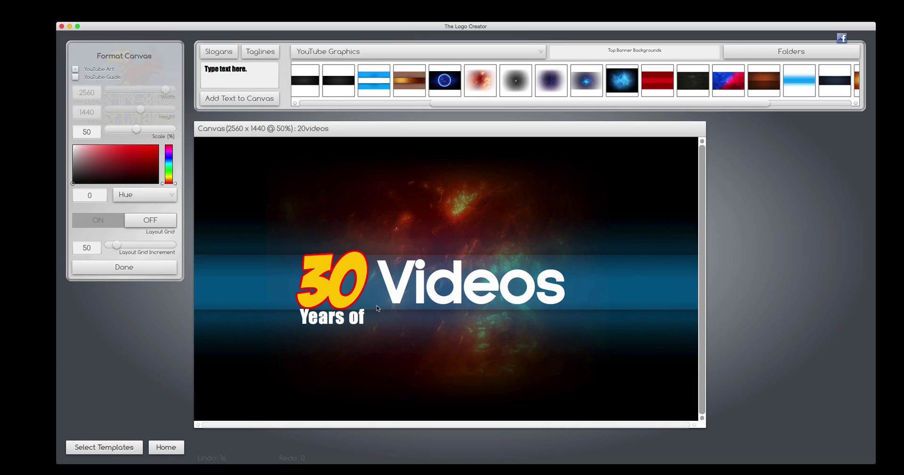
Show the YouTube safe-area guide and reposition the 30, Years of and Videos text within it.
click(75, 77)
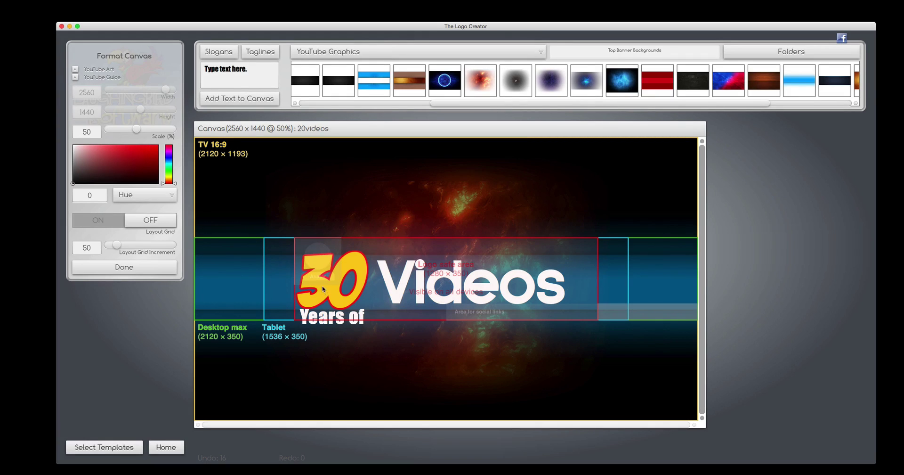
drag(323, 289, 323, 280)
drag(332, 319, 332, 305)
click(397, 301)
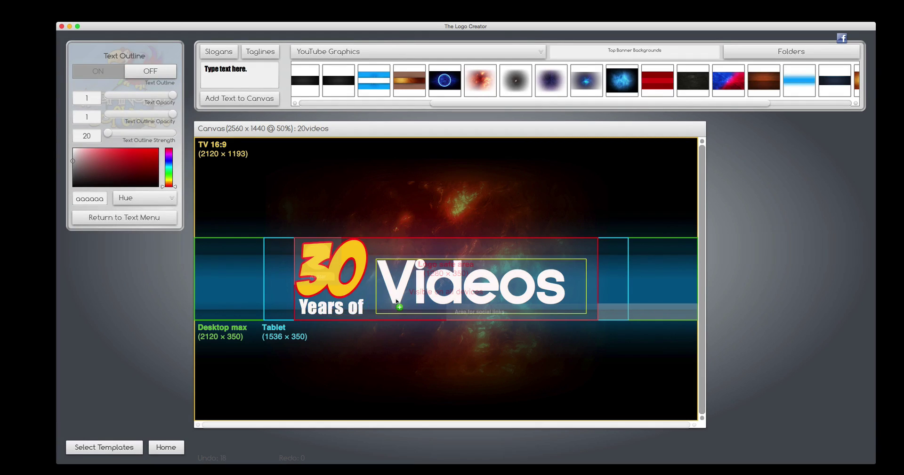
drag(397, 302, 398, 304)
Make VIDEOS large yellow BADABB lettering with tighter letter spacing.
click(150, 219)
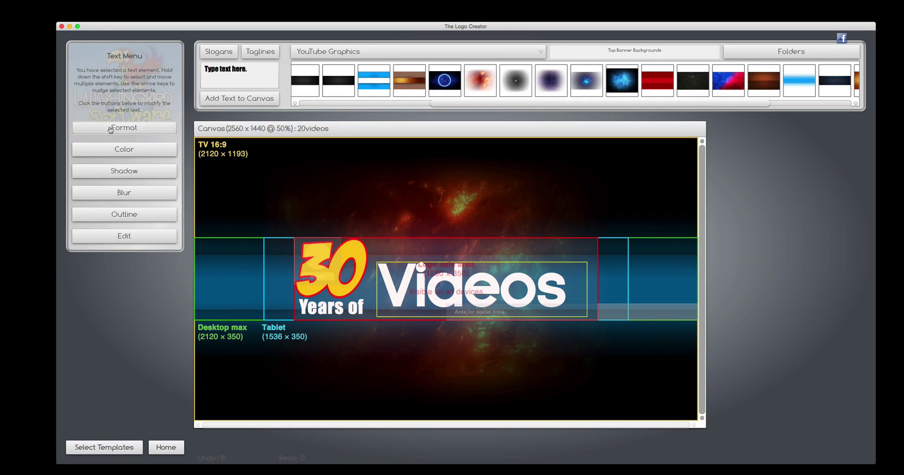
click(110, 129)
click(102, 92)
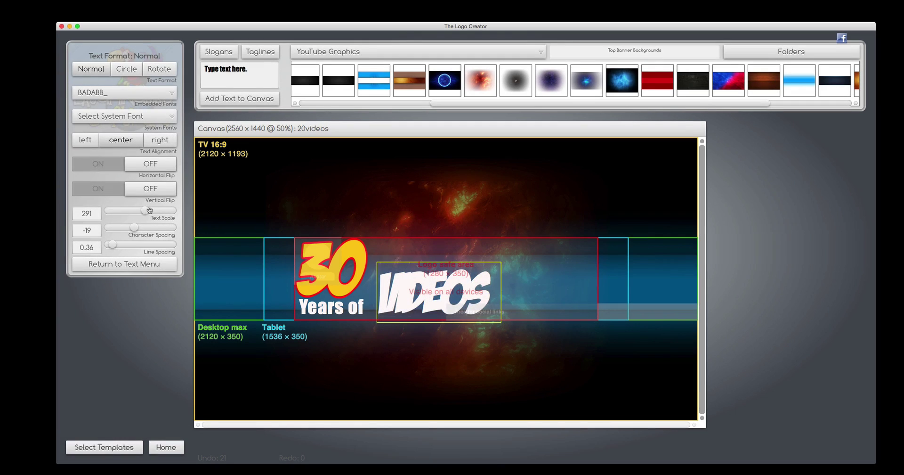
mouse_move(149, 210)
mouse_down()
mouse_move(158, 210)
mouse_move(141, 227)
mouse_move(160, 211)
mouse_up()
click(125, 263)
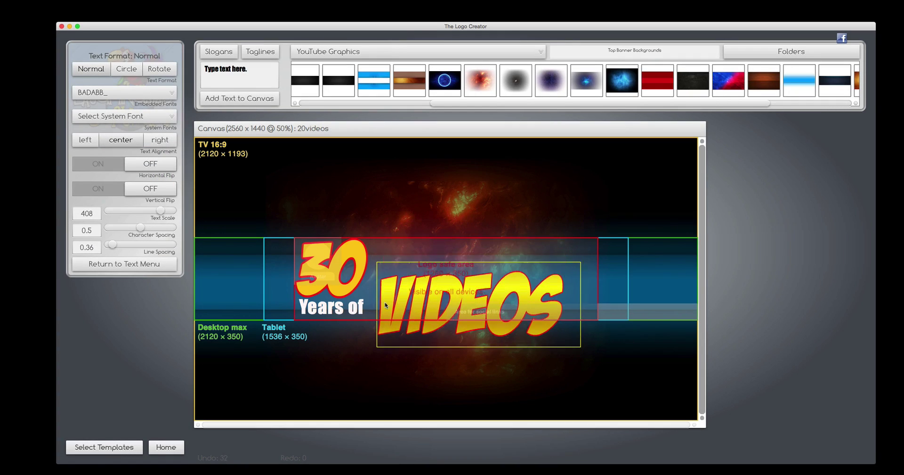
drag(370, 342, 373, 315)
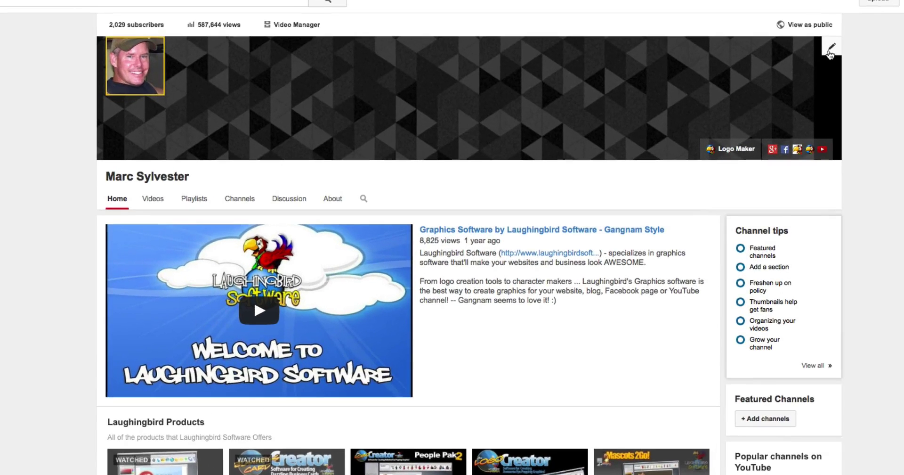
Upload 30yearsBanner.JPG as the YouTube channel art.
click(829, 52)
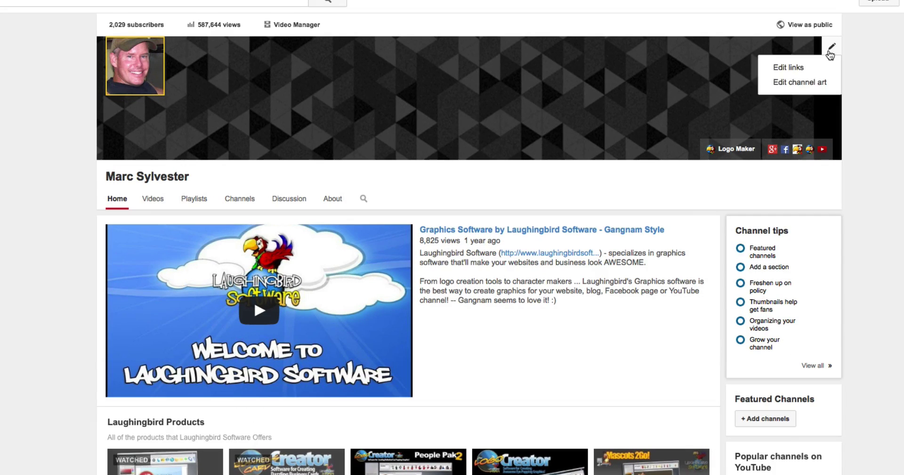
click(820, 84)
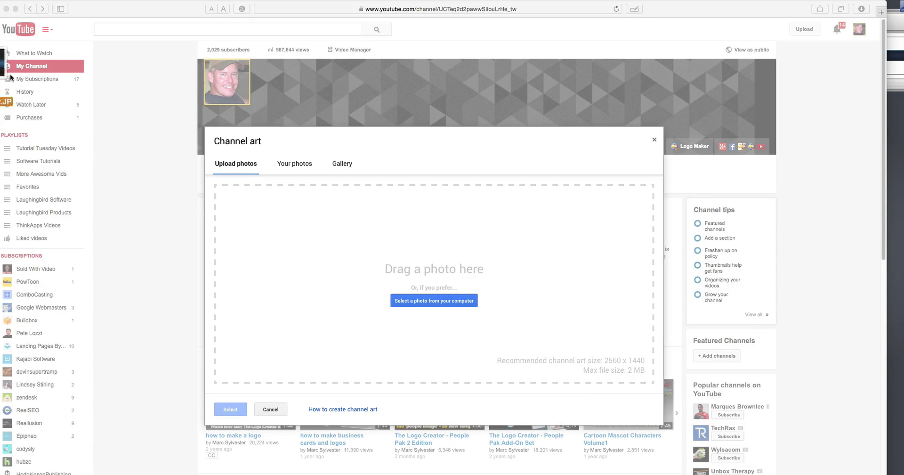
drag(215, 191, 407, 291)
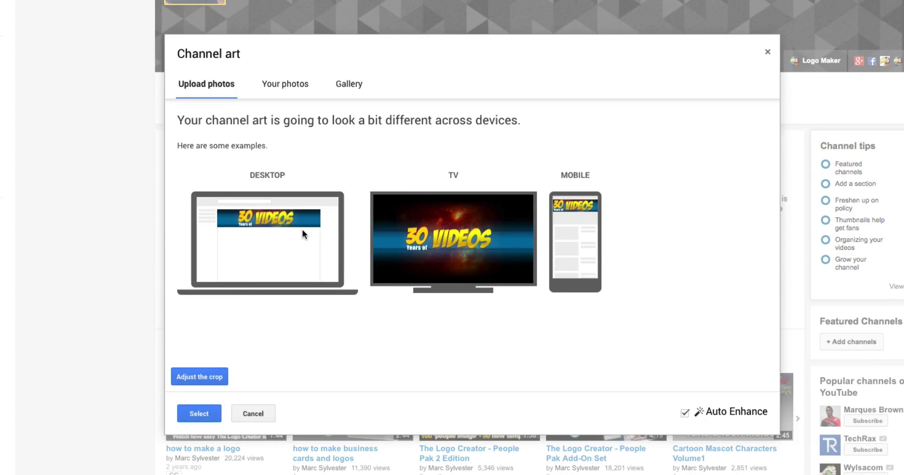
click(199, 413)
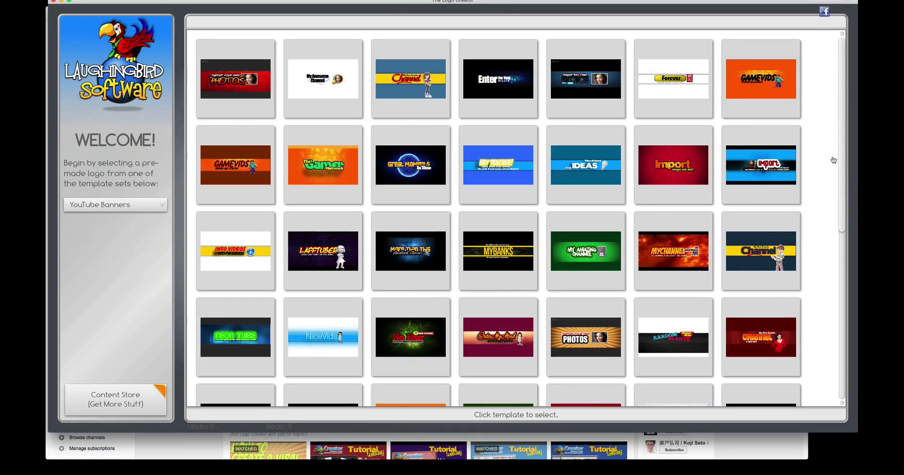
Open the yellow 'My New Youtube Channel' banner template and delete its cartoon boy.
scroll(844, 160, down, 2)
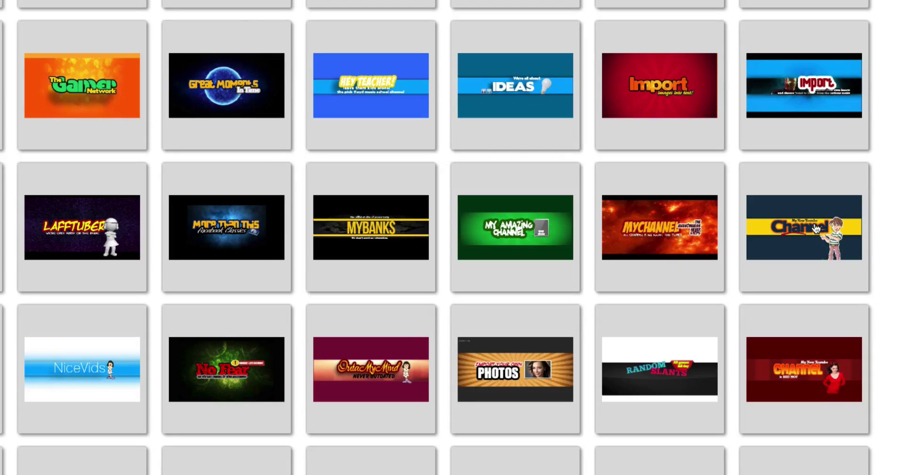
click(817, 228)
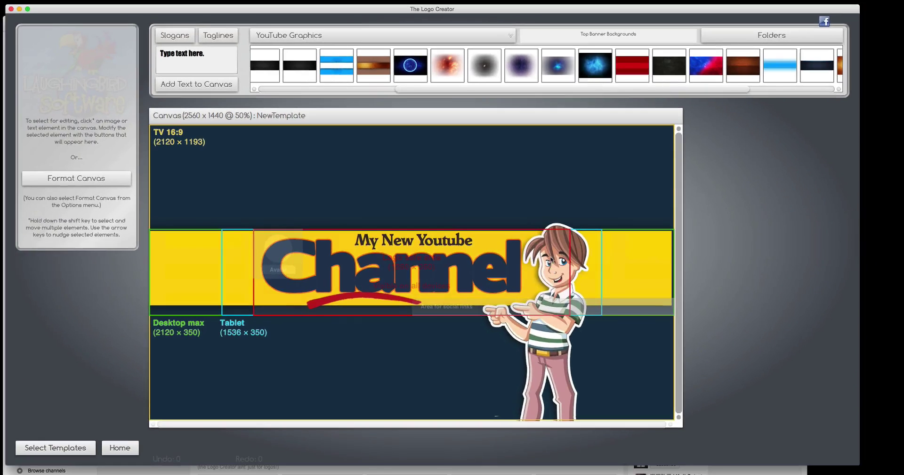
click(559, 265)
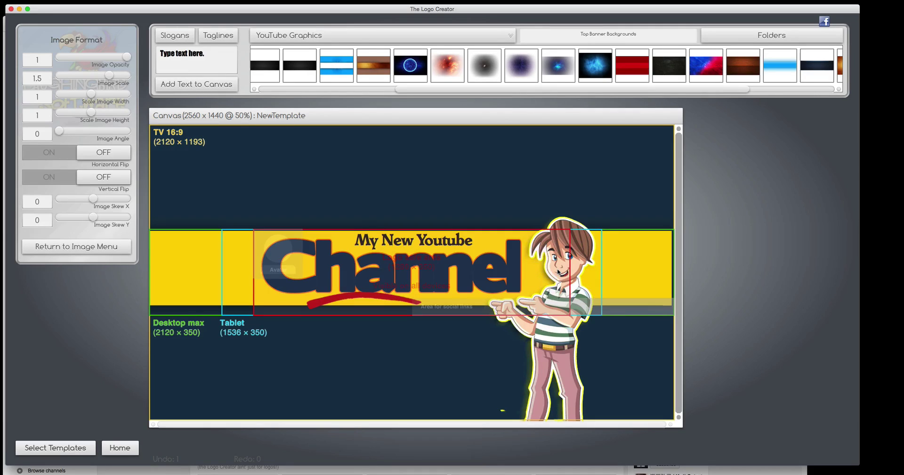
drag(559, 271, 541, 264)
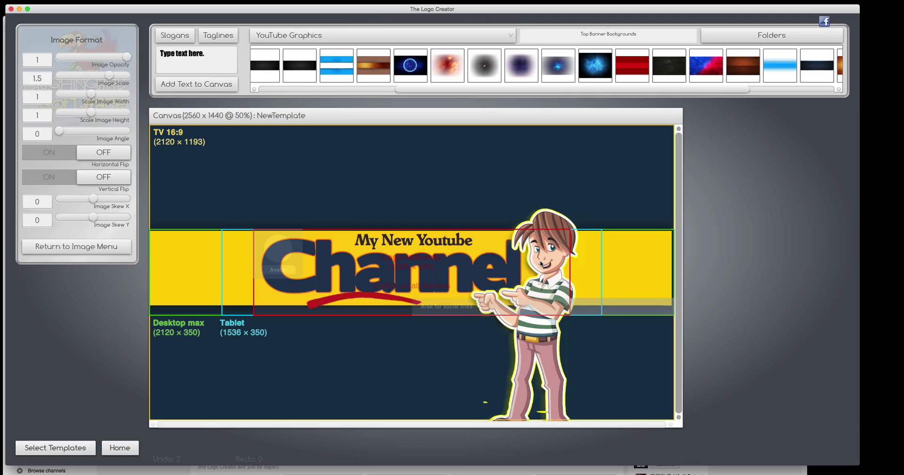
key(BackSpace)
click(14, 6)
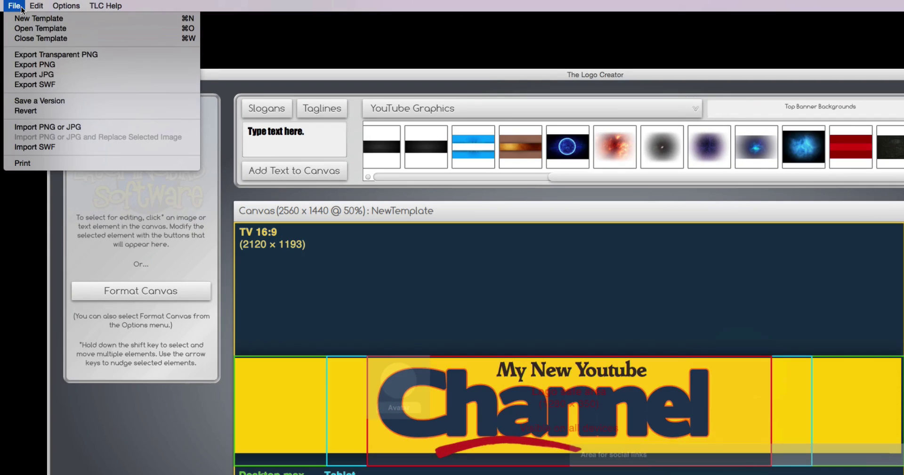
Import Teddy.jpg onto the banner's right side, slightly enlarged and rotated.
click(51, 127)
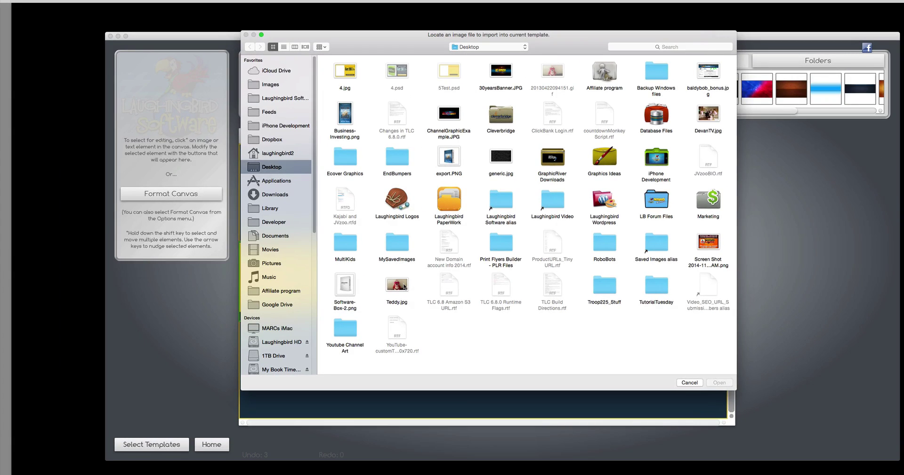
click(404, 286)
click(719, 383)
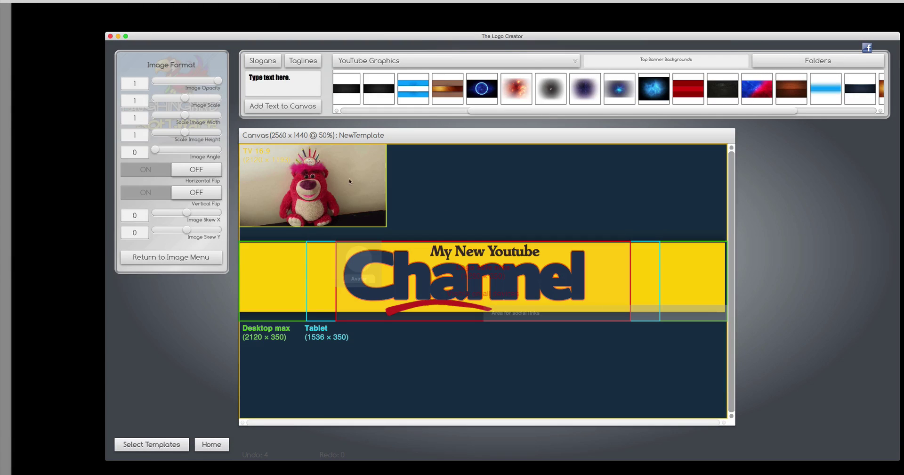
drag(333, 178, 620, 284)
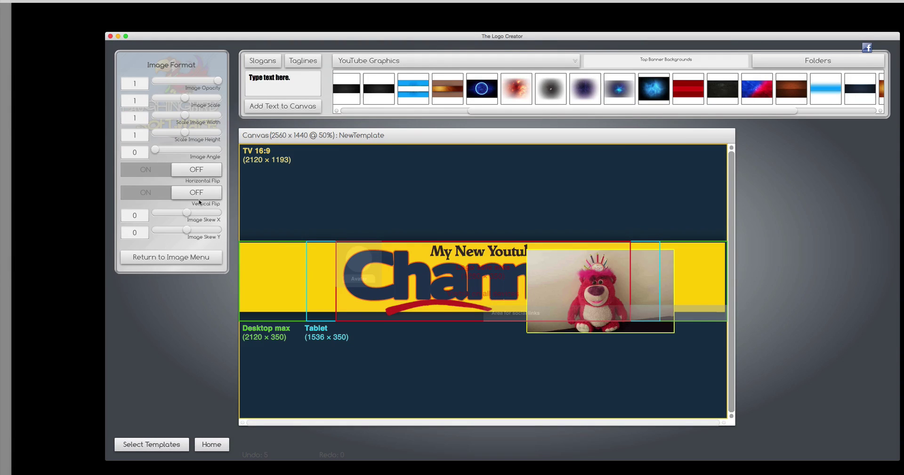
drag(185, 98, 194, 98)
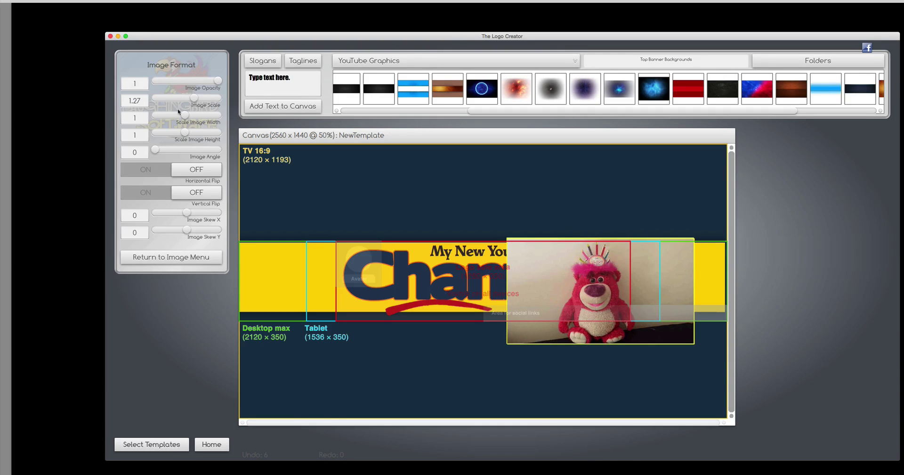
drag(159, 149, 214, 154)
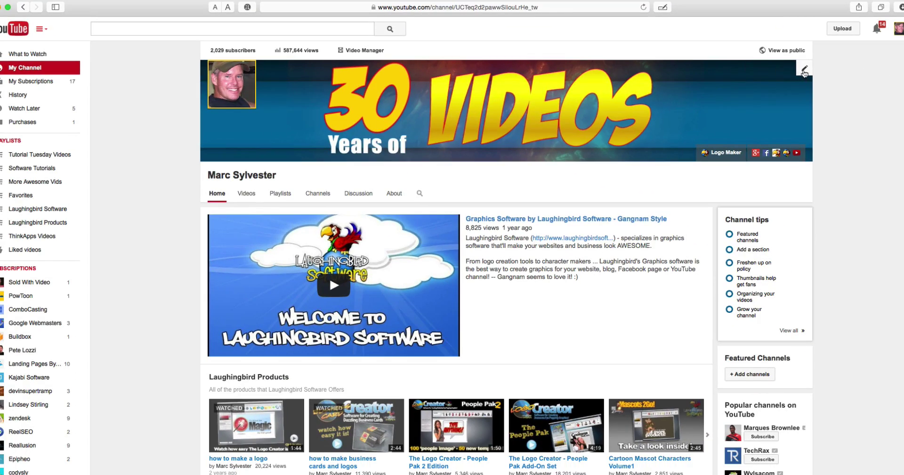
Set the teddy 'My Amazing TEDDY'S CHANNEL' image as the YouTube channel art.
click(805, 70)
click(801, 94)
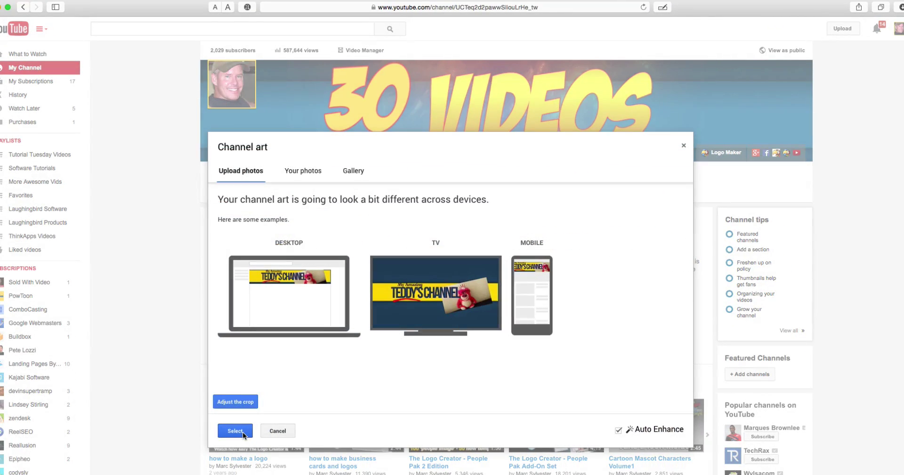
click(244, 432)
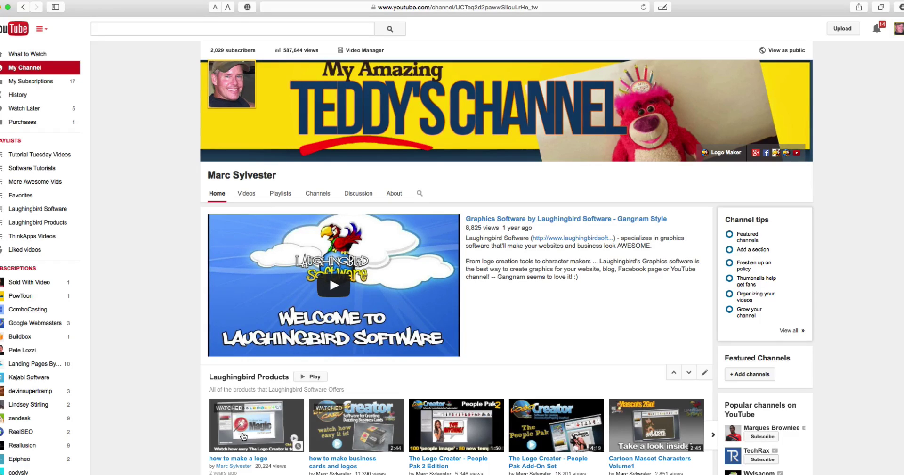
scroll(594, 448, down, 2)
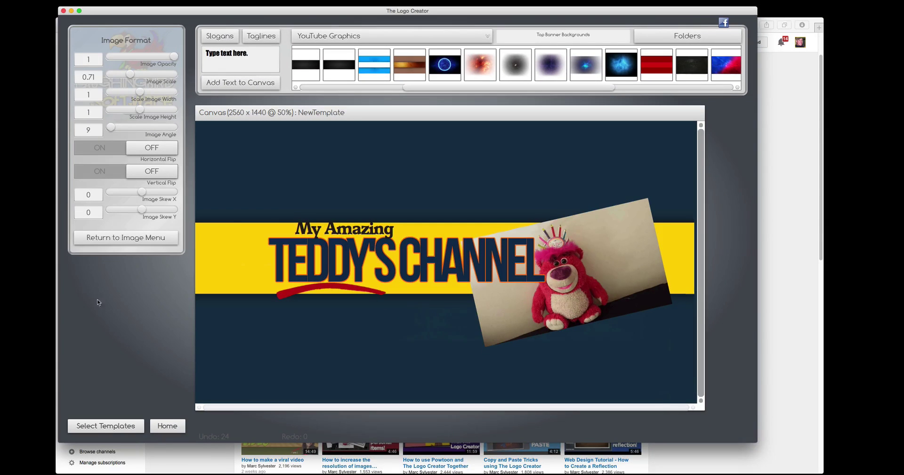
click(96, 425)
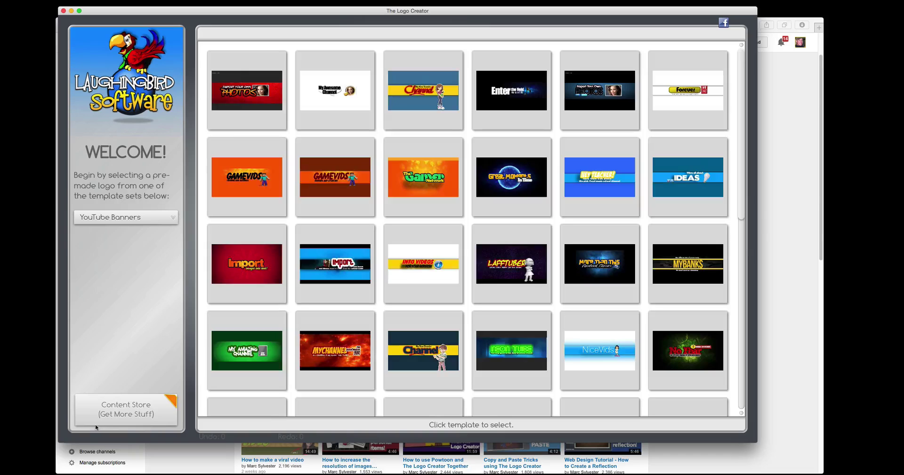
click(113, 223)
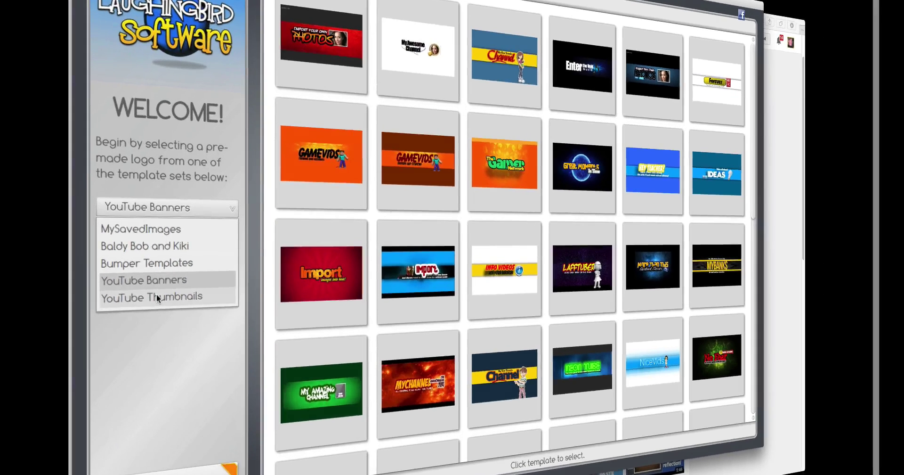
click(114, 277)
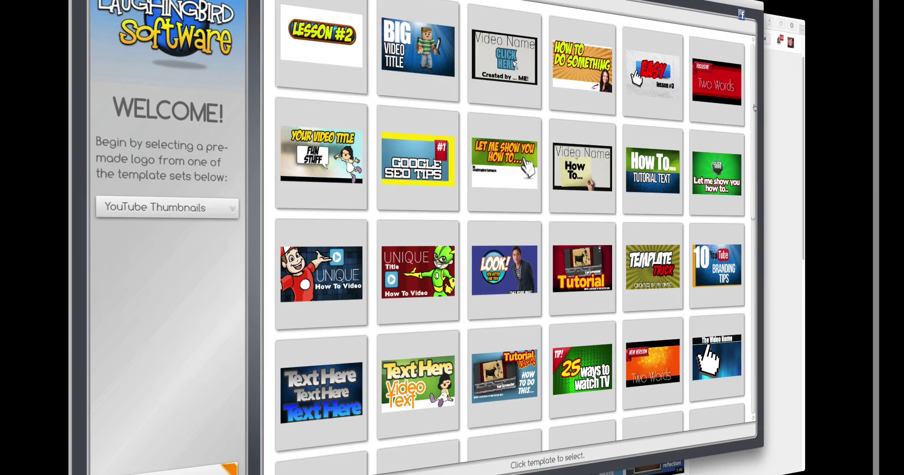
scroll(755, 108, down, 5)
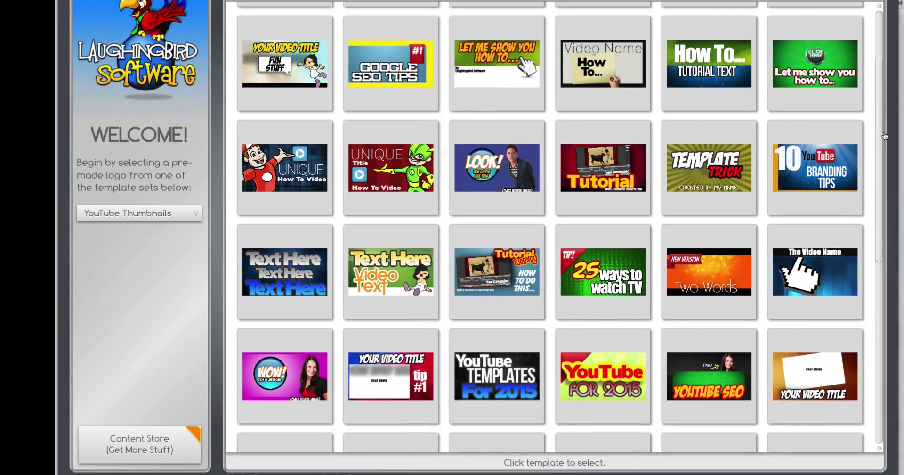
mouse_move(885, 136)
mouse_down()
mouse_move(884, 297)
mouse_move(871, 288)
mouse_move(868, 154)
mouse_up()
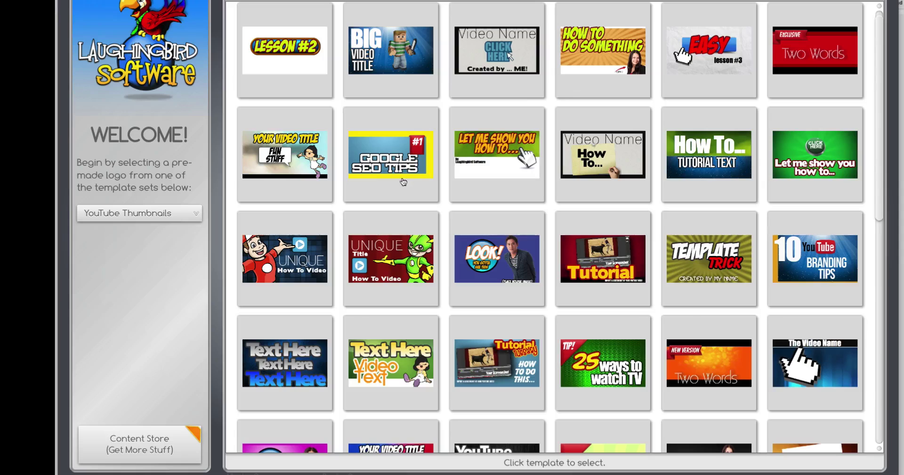
Replace the 'by Laughingbird Software' byline with MAKE POPCORN on the LET ME SHOW YOU HOW TO thumbnail.
click(452, 188)
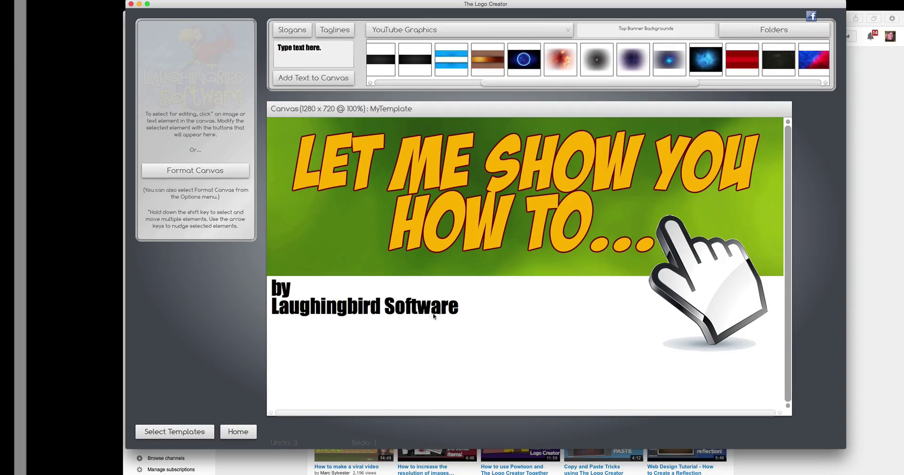
click(408, 311)
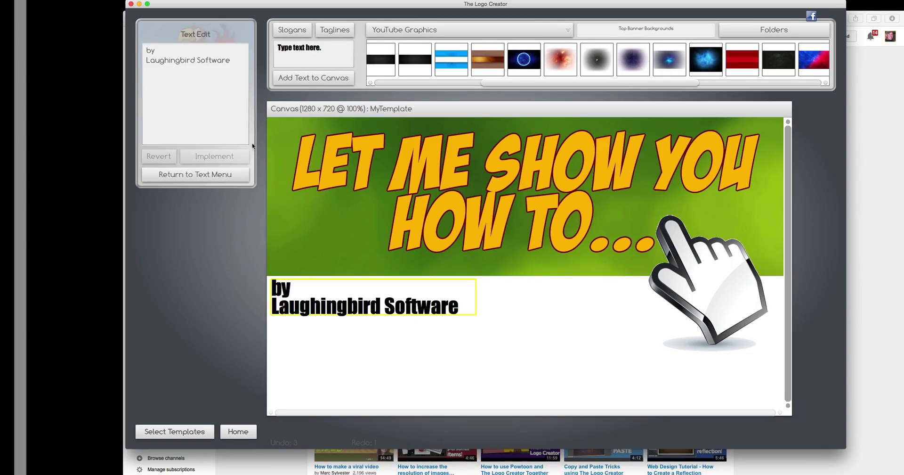
key(super+a)
text(MAKE POPCORN)
click(206, 155)
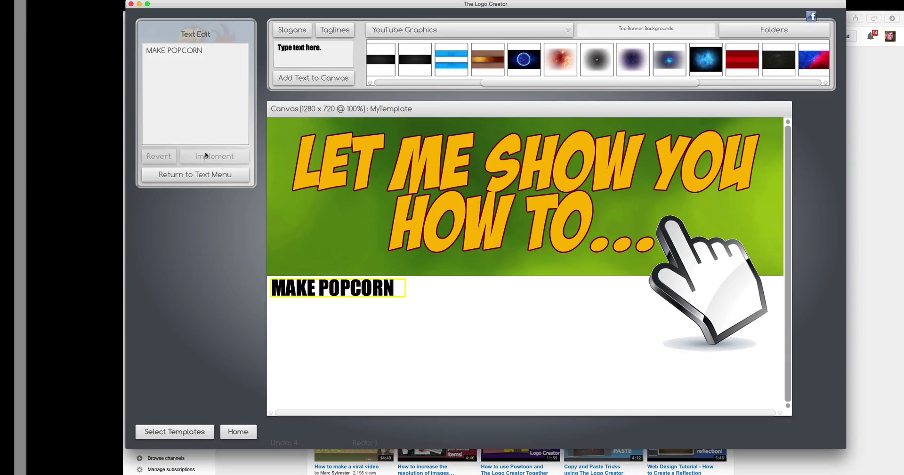
click(205, 174)
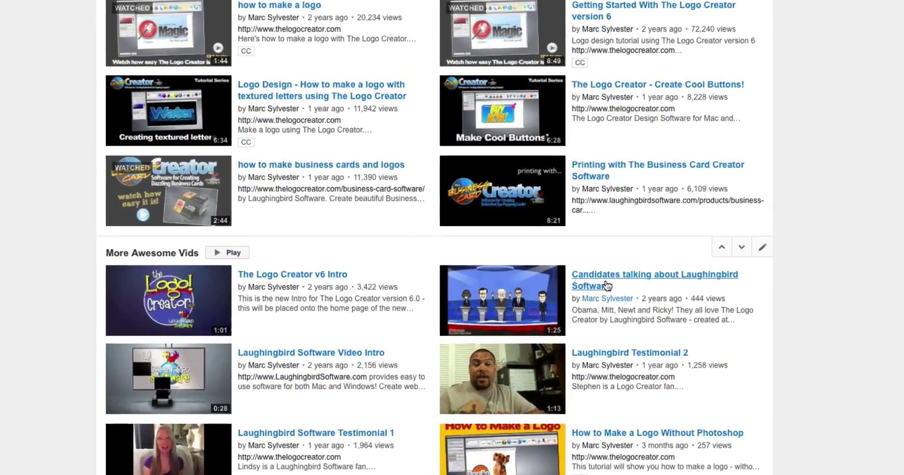
Upload the MAKE POPCORN image as the Candidates video's custom thumbnail and save the change.
click(586, 307)
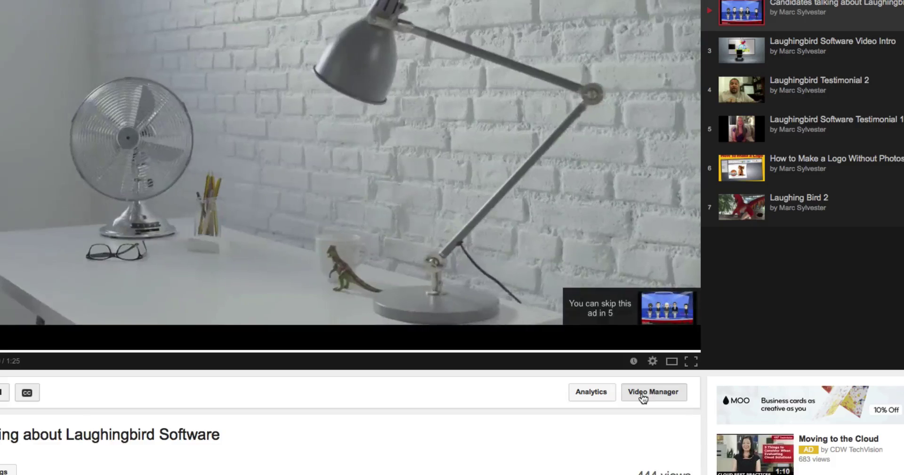
click(642, 395)
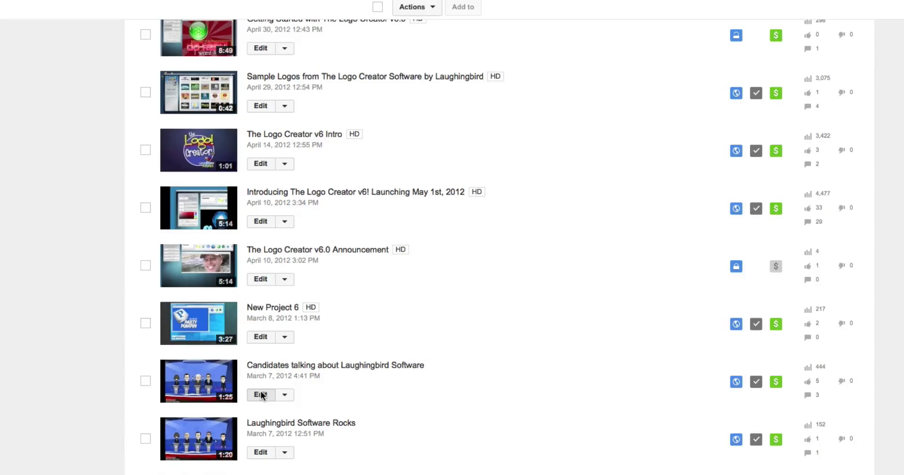
click(261, 394)
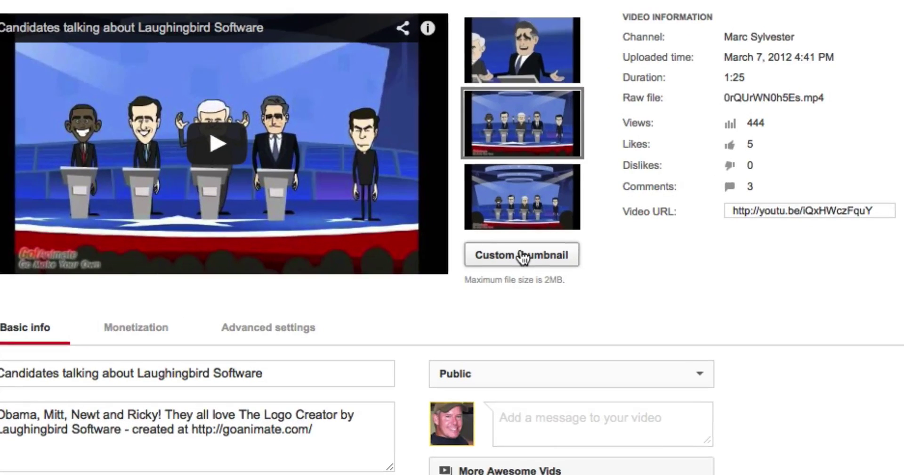
click(522, 256)
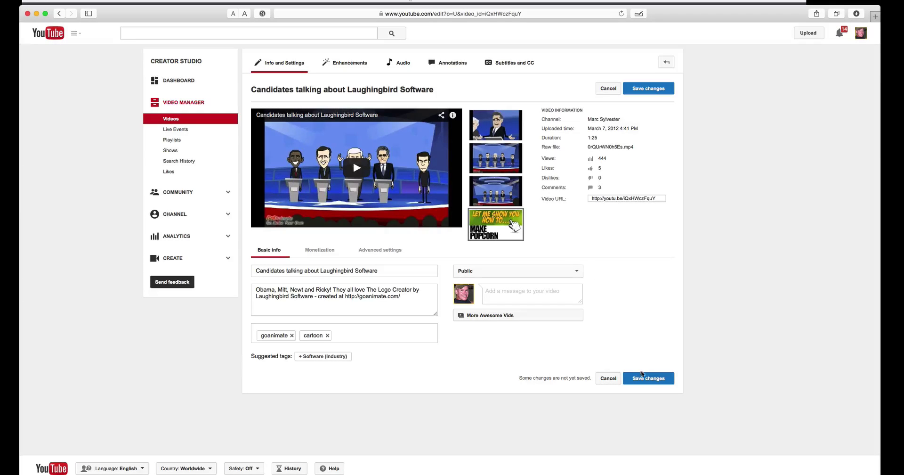
click(643, 378)
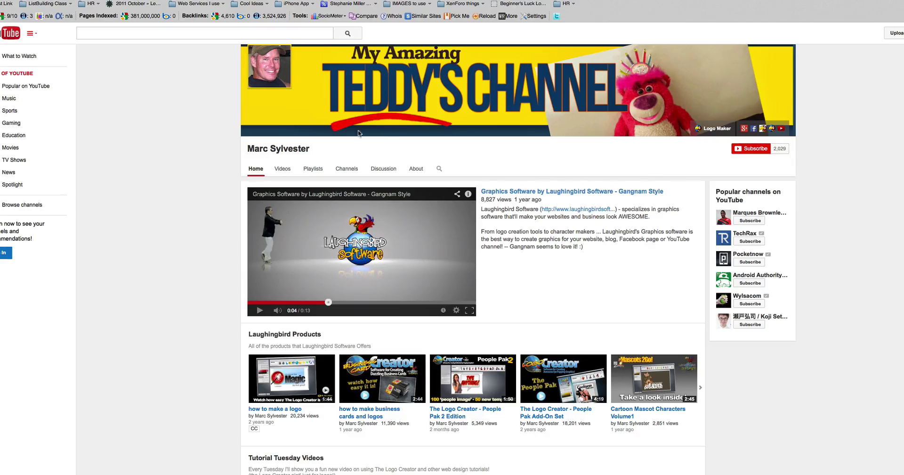
Copy the Candidates video's embed code with the playlist option unchecked.
scroll(189, 264, down, 5)
scroll(189, 264, down, 5)
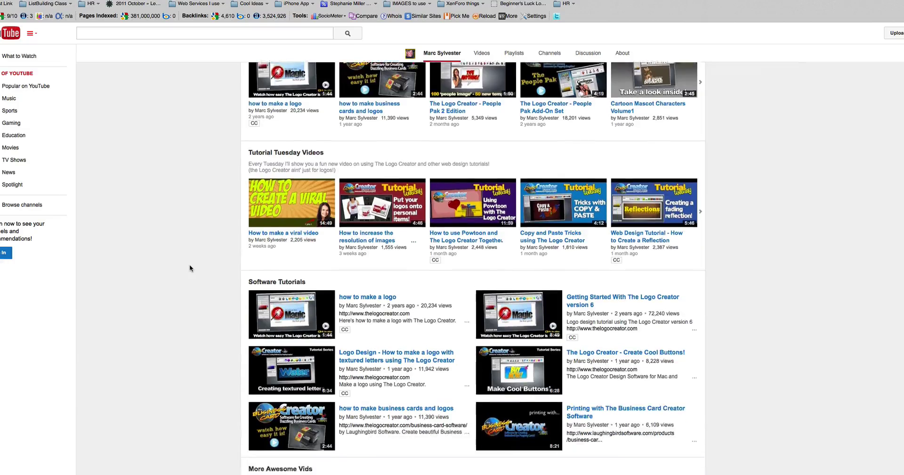
scroll(190, 264, down, 3)
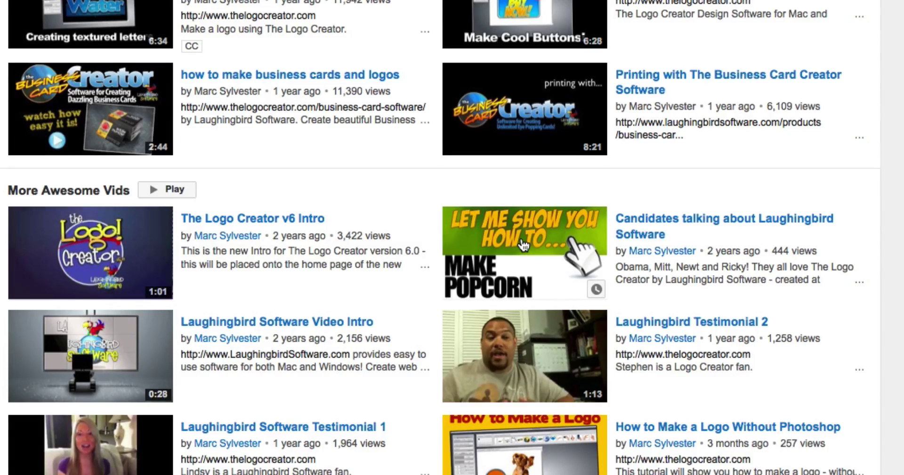
mouse_move(524, 253)
click(670, 219)
click(167, 116)
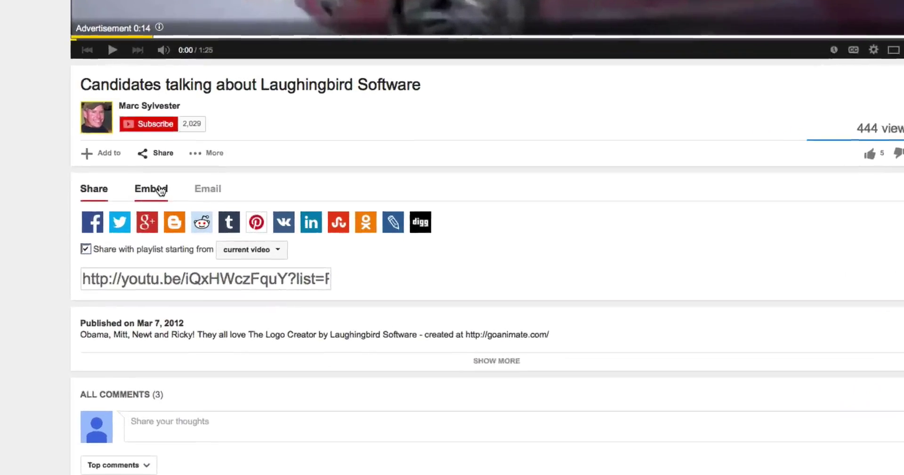
click(161, 190)
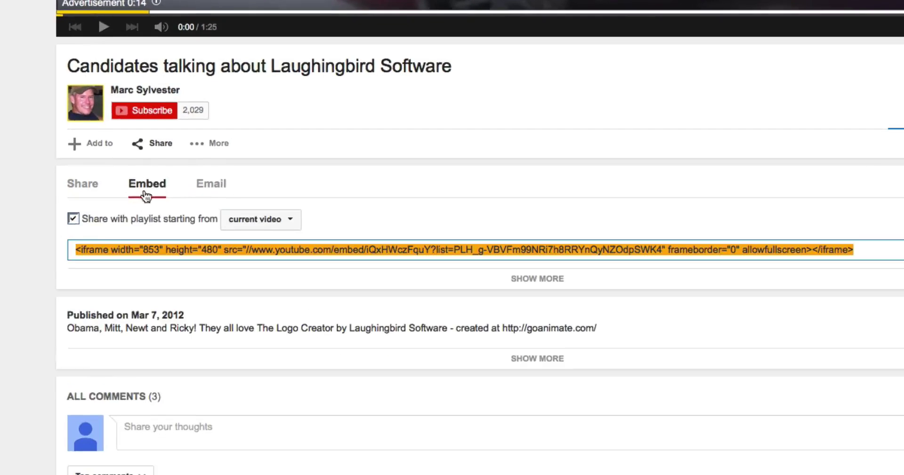
click(73, 218)
right_click(270, 256)
click(293, 287)
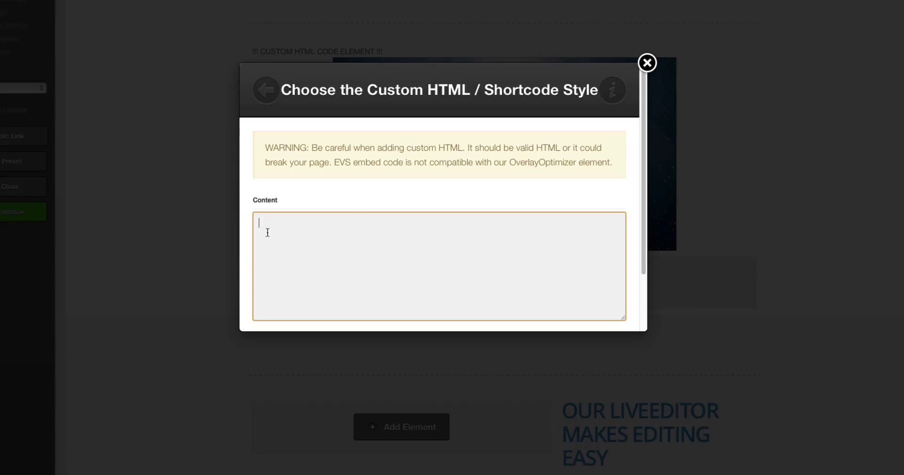
Paste the embed code into the web page's Custom HTML element.
key(ctrl+v)
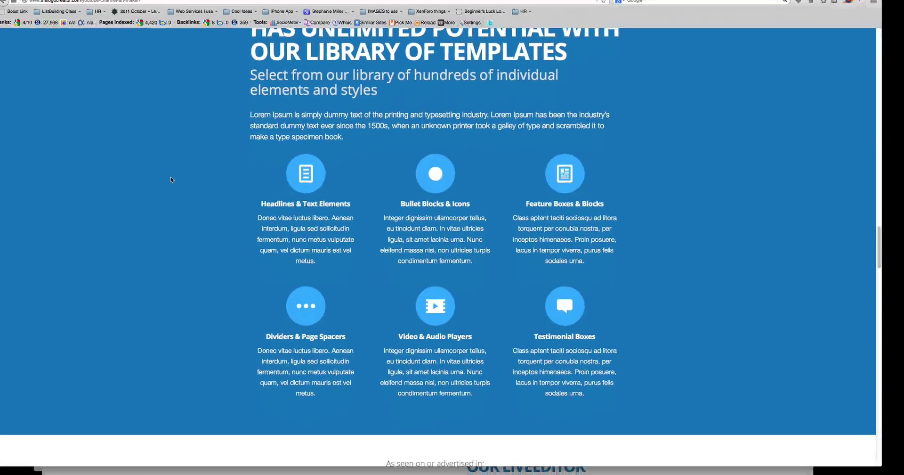
scroll(192, 205, down, 2)
scroll(192, 205, down, 2)
scroll(192, 203, down, 2)
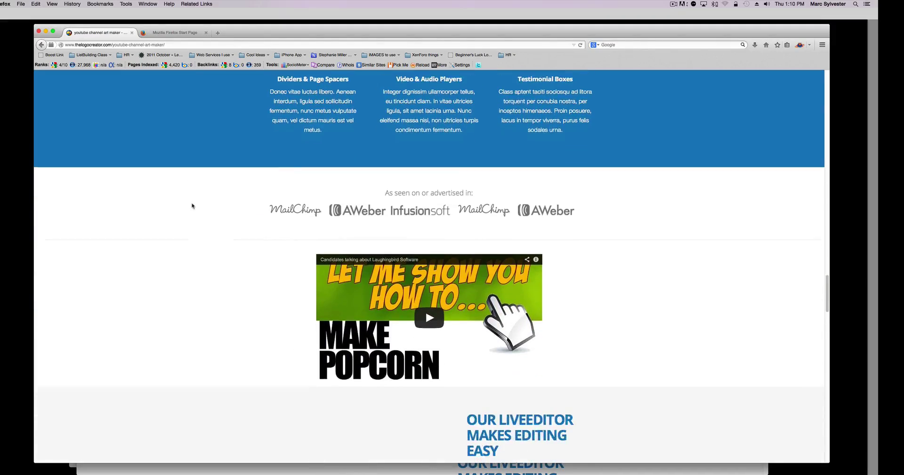
Search Google for 'green screen backgrounds' and scroll through the results.
scroll(192, 202, down, 5)
click(155, 44)
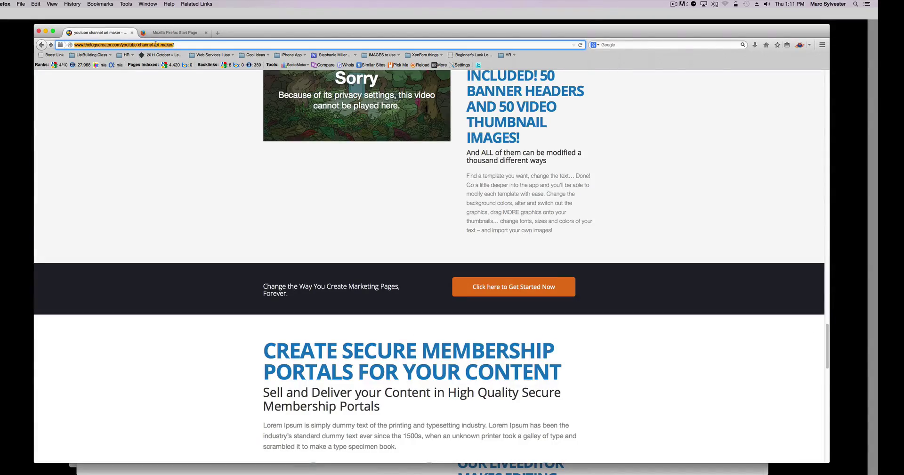
text(green screen backgrounds)
key(Return)
scroll(330, 282, down, 5)
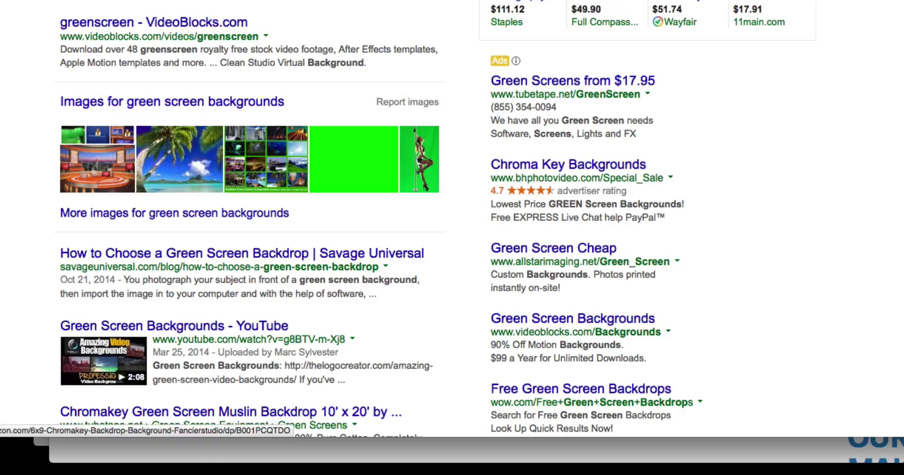
scroll(27, 65, down, 2)
scroll(27, 65, down, 4)
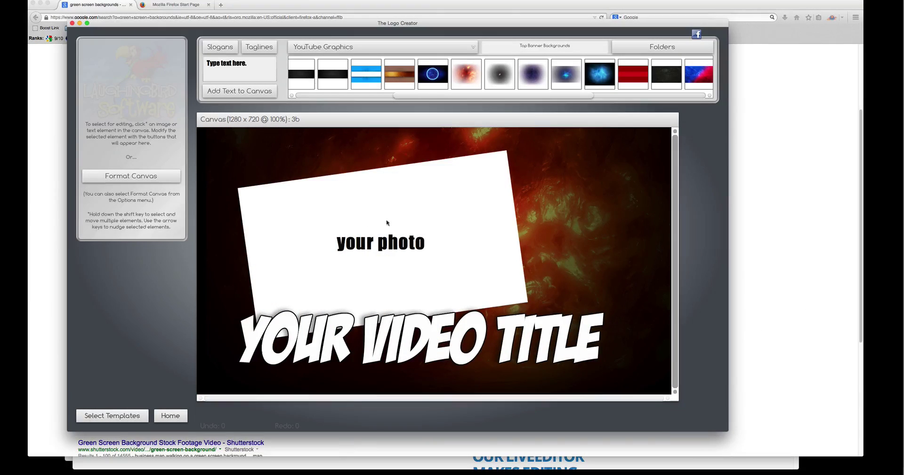
Delete the 'your photo' placeholder and shrink the teddy bear photo with Image Scale.
click(387, 222)
key(Delete)
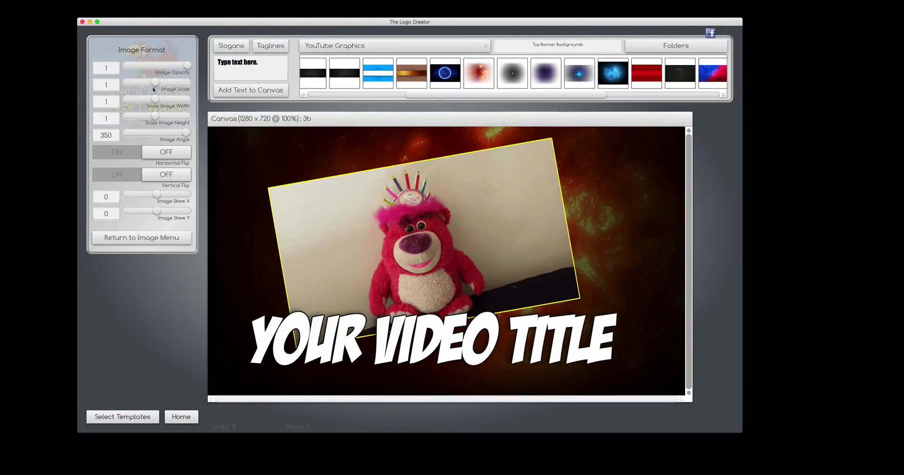
drag(155, 82, 146, 82)
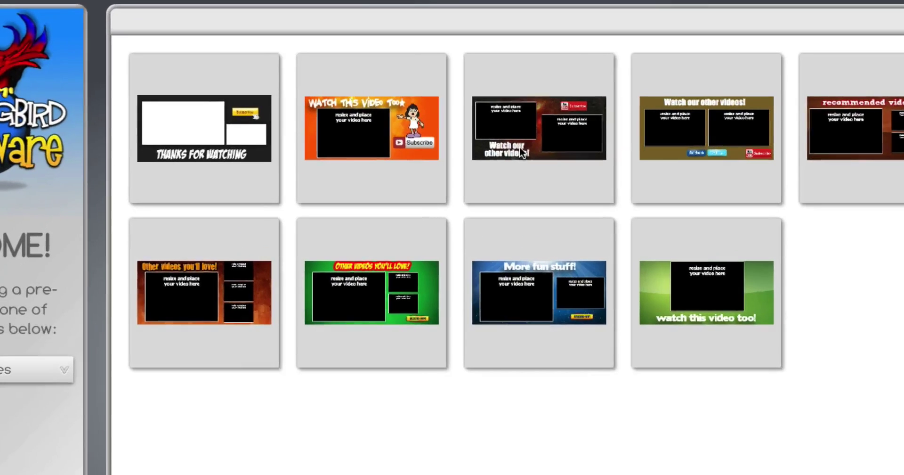
Open the end bumper template as 'end bumper idea' and replace its background with the red banner.
click(432, 132)
text(end bumper idea)
key(Return)
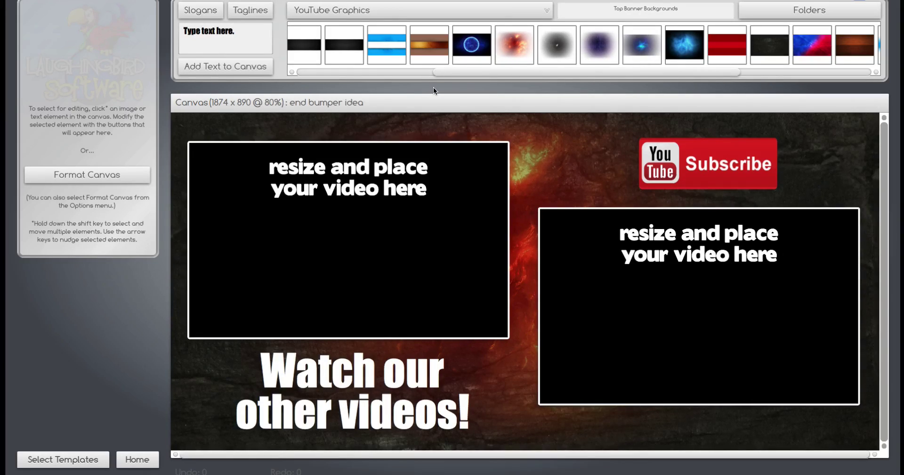
drag(536, 178, 548, 173)
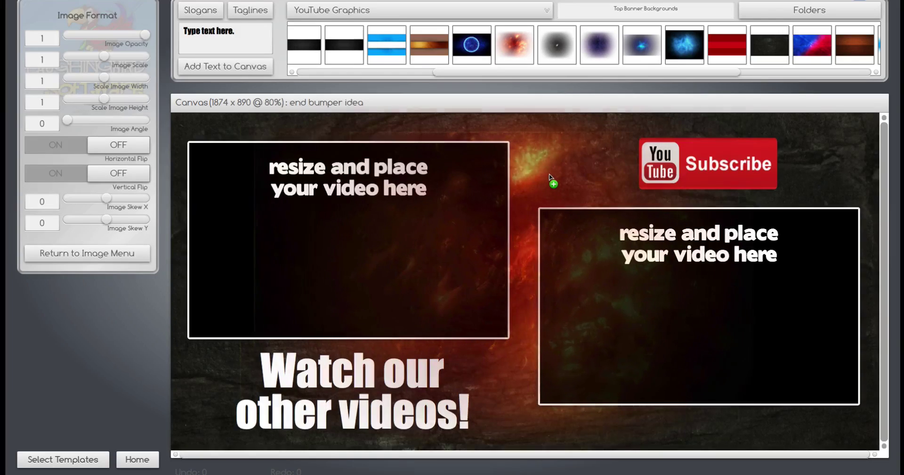
key(Delete)
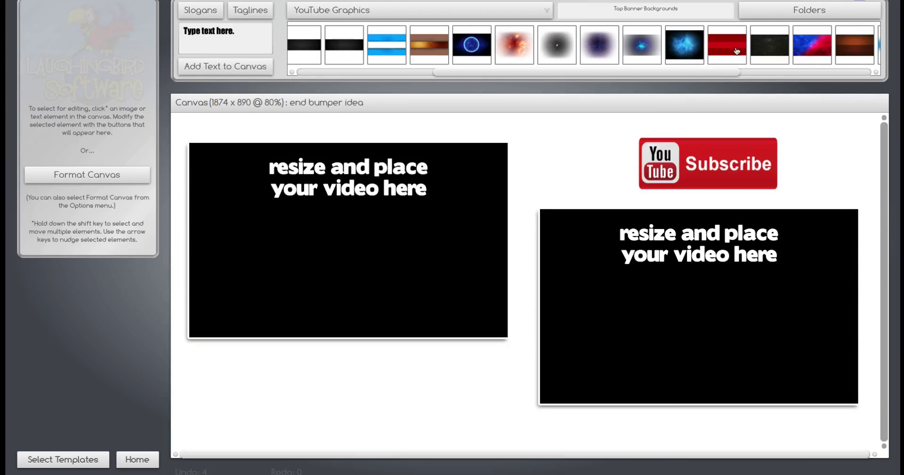
mouse_move(735, 51)
mouse_down()
mouse_move(666, 151)
mouse_move(426, 333)
mouse_up()
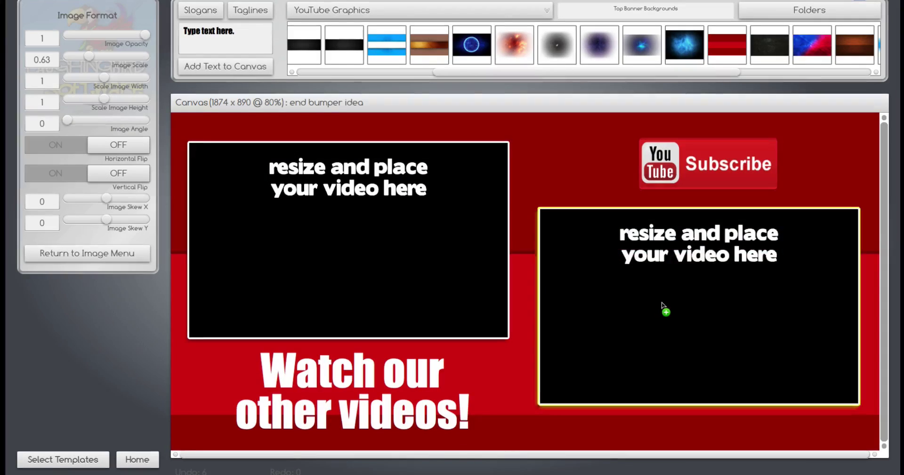
drag(665, 309, 650, 309)
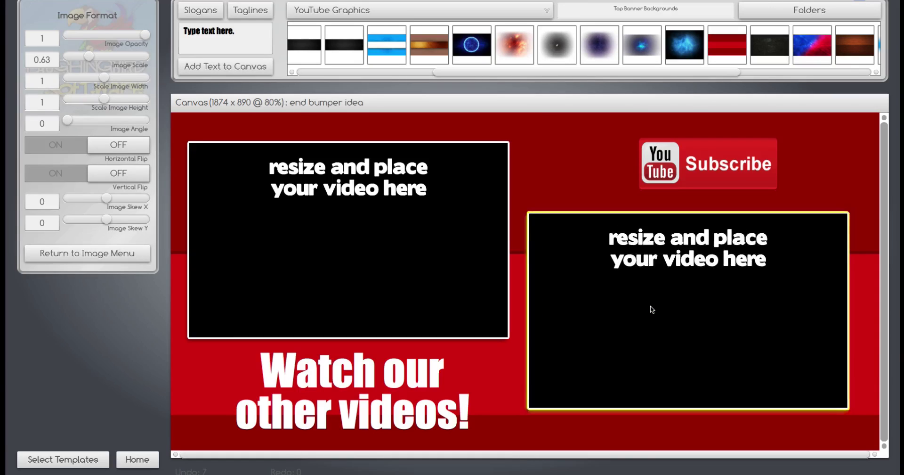
Delete the second video box, enlarge and reposition the remaining one, and move Subscribe to its bottom-right.
key(Delete)
drag(416, 237, 585, 222)
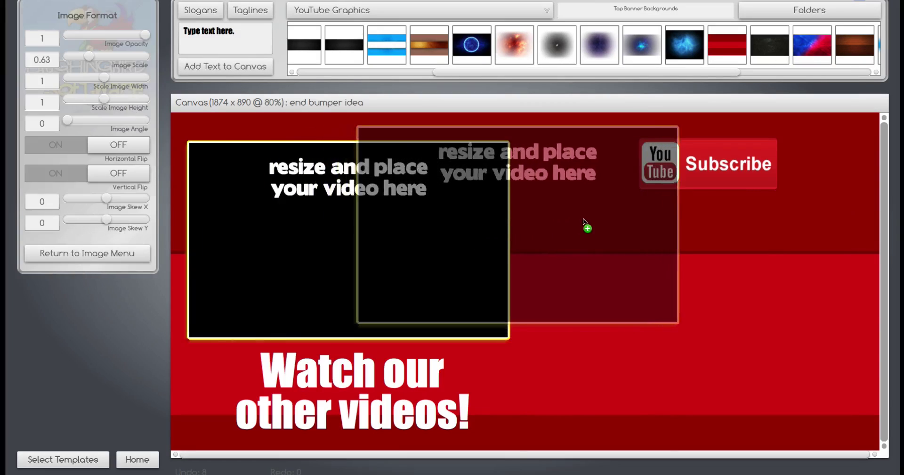
drag(95, 57, 106, 57)
drag(416, 250, 413, 280)
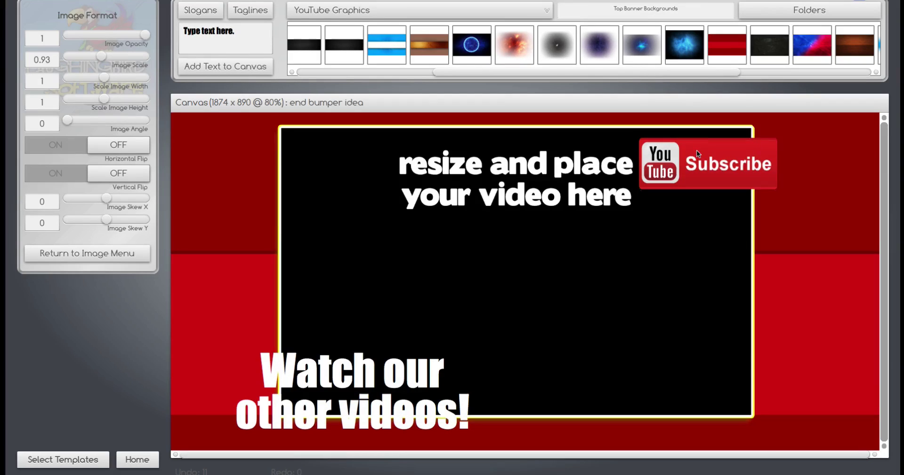
mouse_move(698, 154)
mouse_down()
mouse_move(775, 413)
mouse_move(727, 380)
mouse_up()
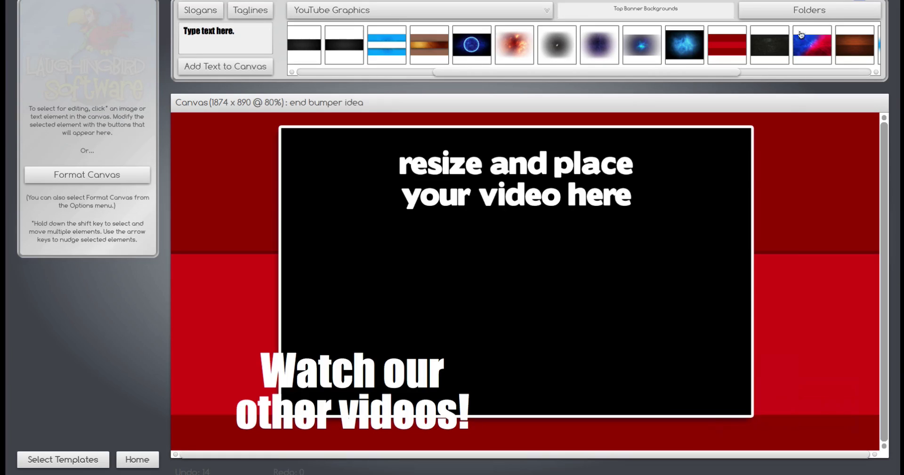
Add the yellow Subscribe button from buttons and icons, enlarged at the video box's bottom-right.
click(800, 14)
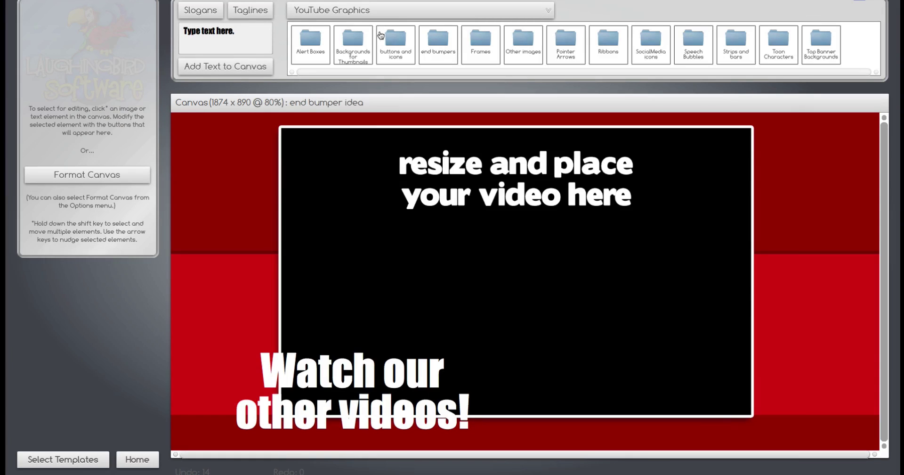
click(397, 43)
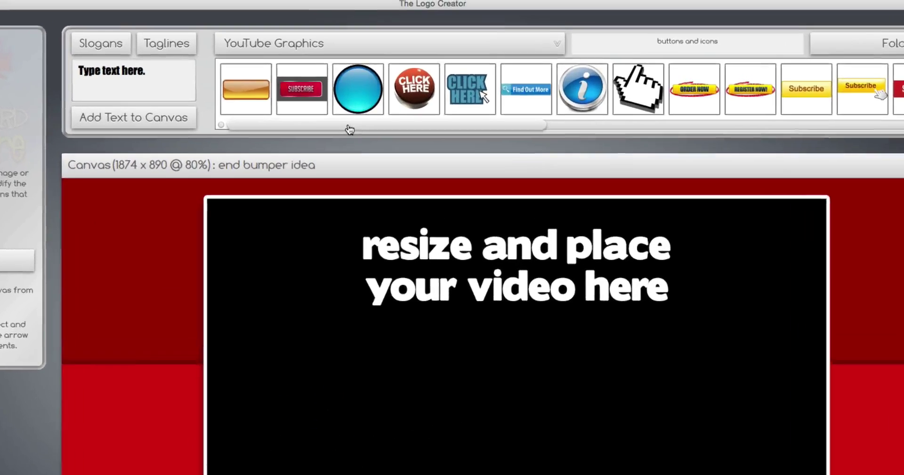
mouse_move(349, 130)
mouse_down()
mouse_move(712, 143)
mouse_move(471, 144)
mouse_up()
click(434, 97)
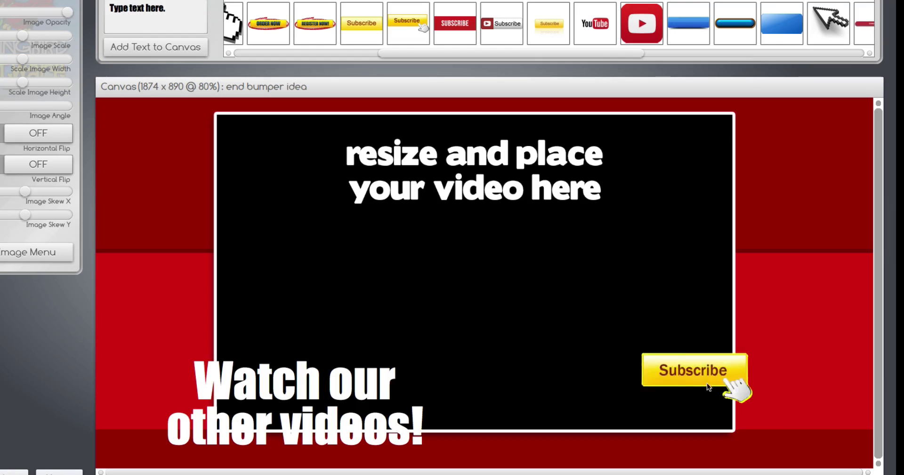
drag(708, 386, 715, 410)
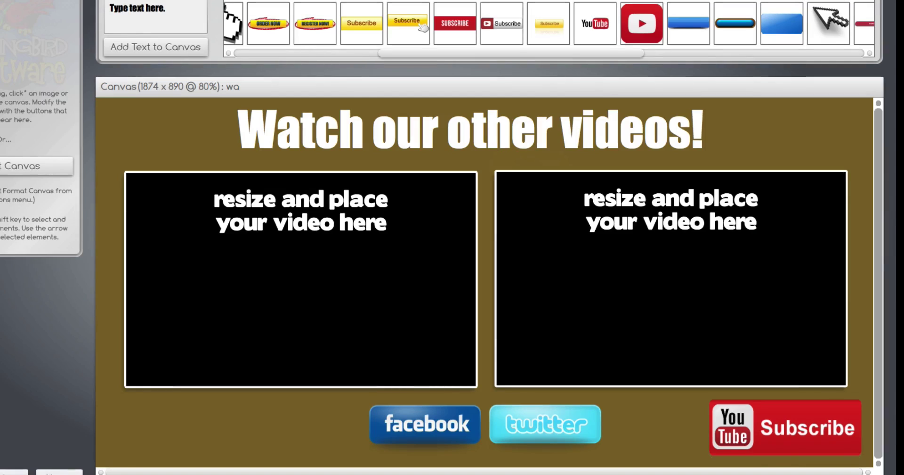
Set the orange sunburst from Top Banner Backgrounds as the full canvas background.
click(575, 16)
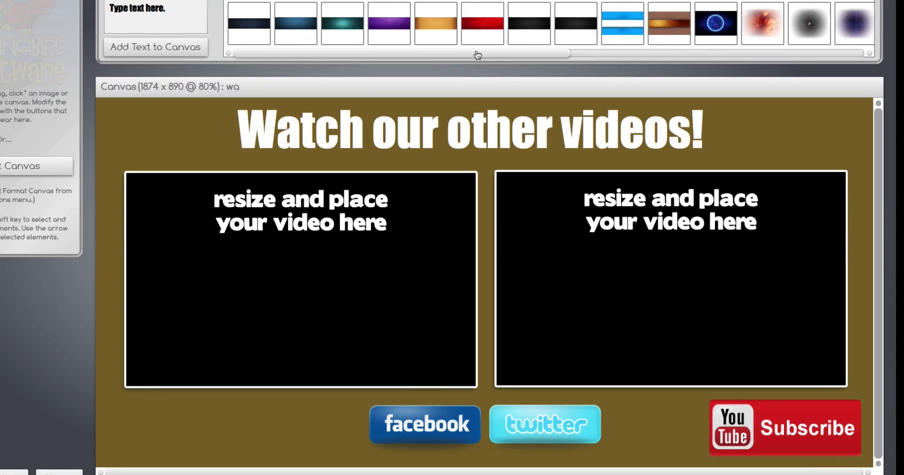
mouse_move(435, 24)
mouse_down()
mouse_move(473, 103)
mouse_move(461, 259)
mouse_up()
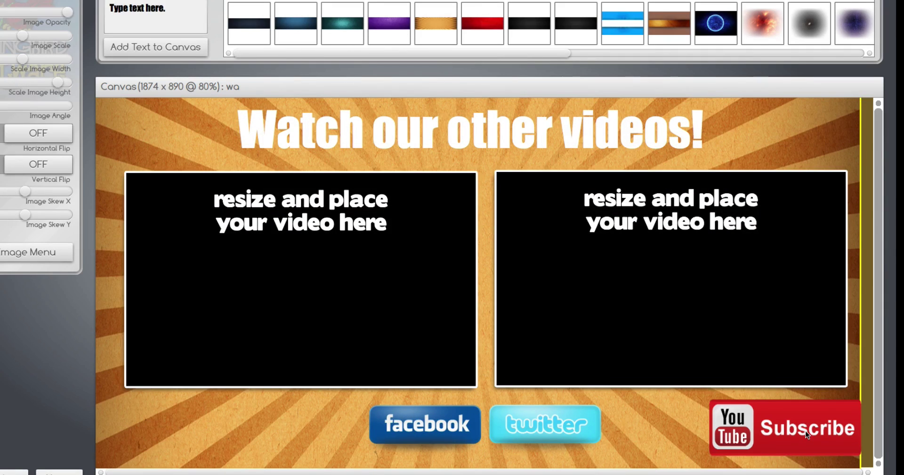
drag(815, 436, 777, 433)
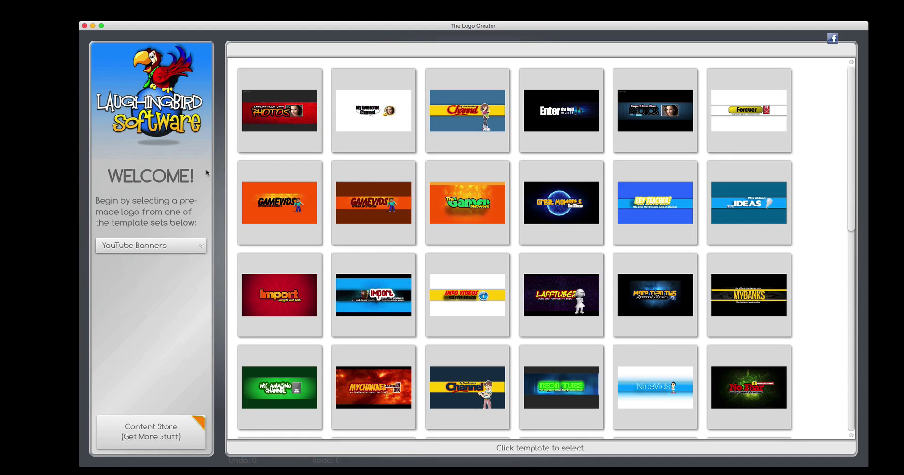
Start a new design from The Gamer Network template named 'G'.
click(487, 218)
text(Gamer)
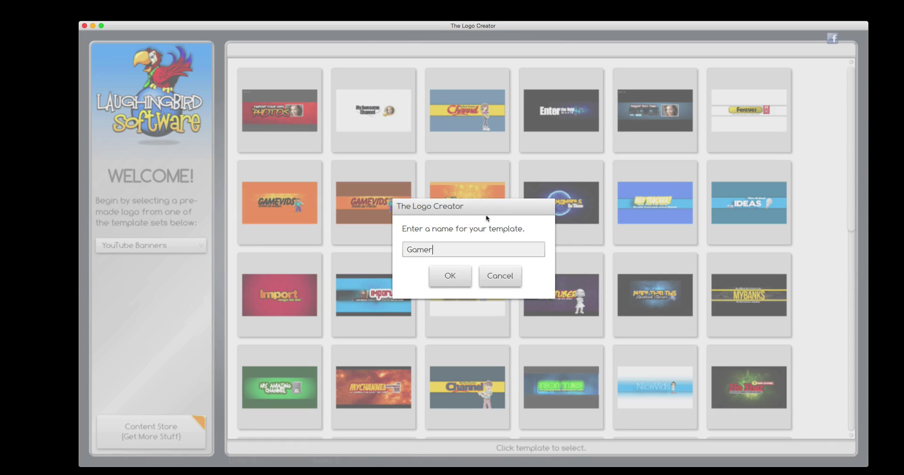
key(Return)
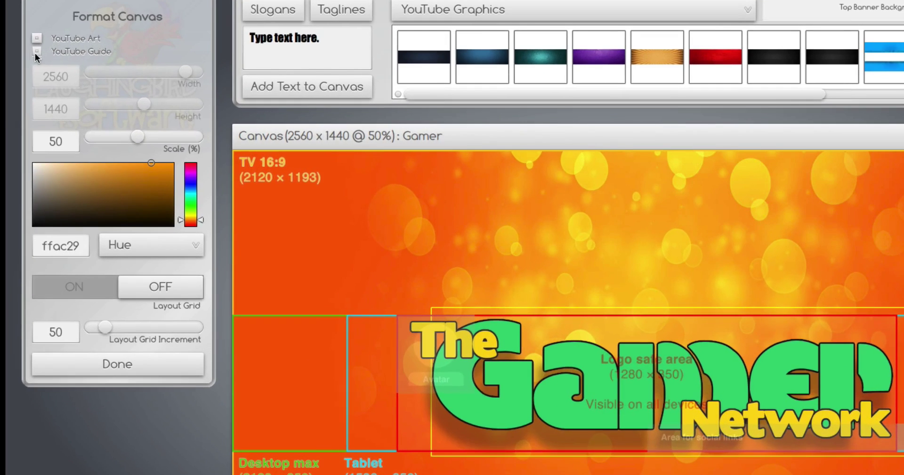
Hide the YouTube guide zones and stack 'The' and 'Gamer' at the upper left.
click(85, 73)
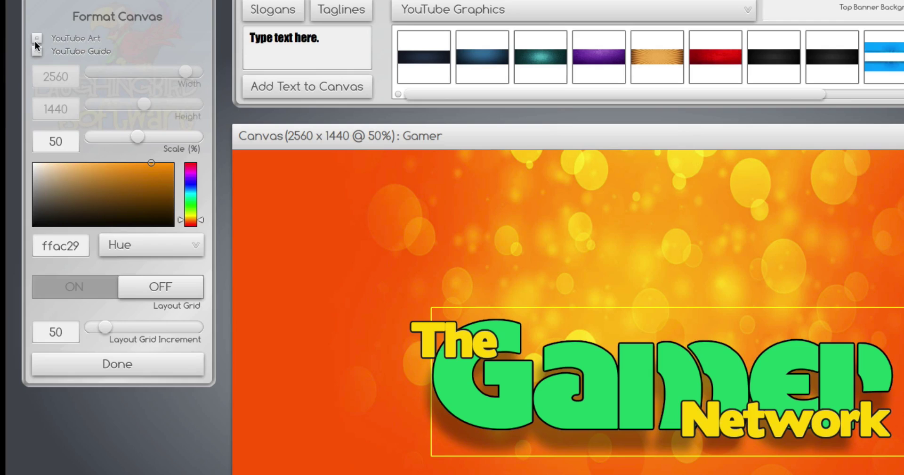
click(36, 40)
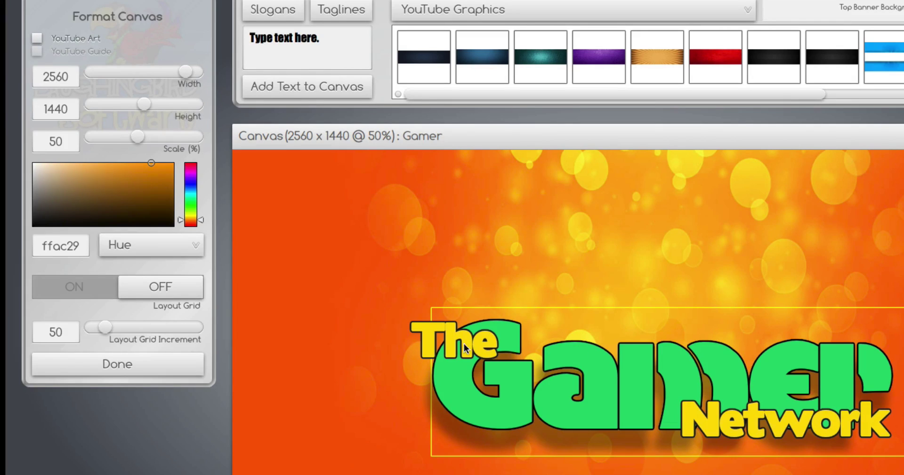
drag(465, 343, 375, 219)
drag(466, 389, 346, 277)
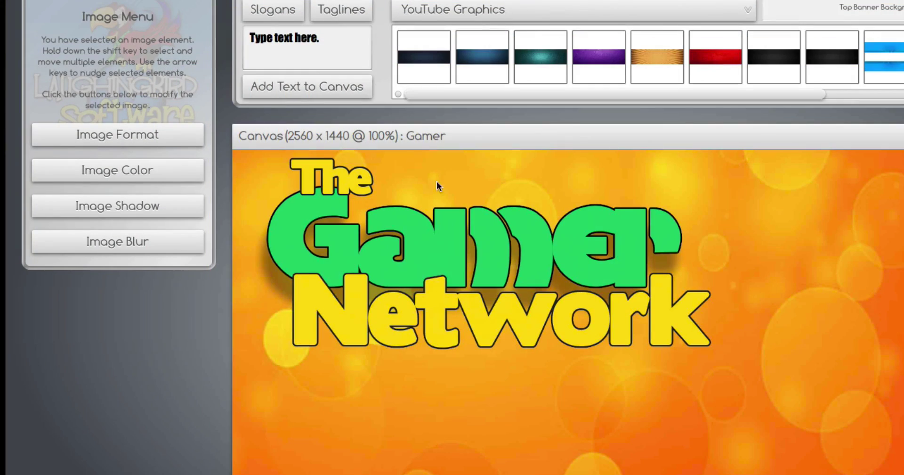
Scale the background to about 1.04 and resize the canvas into a 1041×347 strip.
click(134, 139)
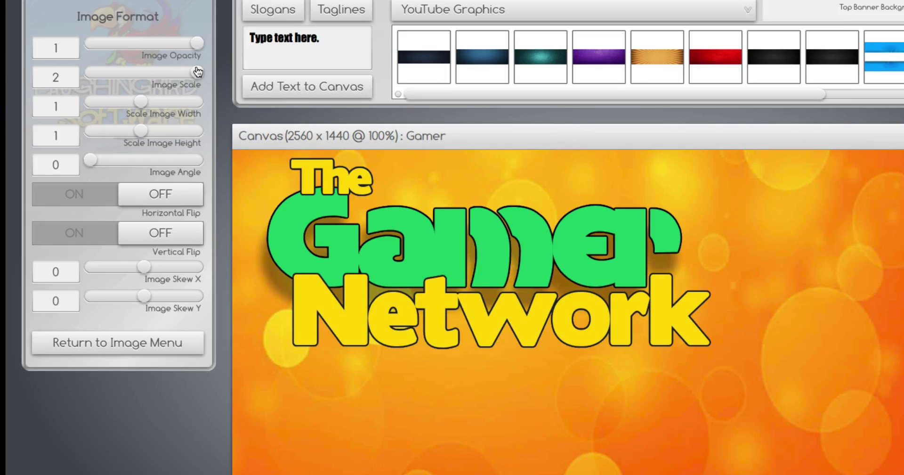
drag(196, 72, 144, 71)
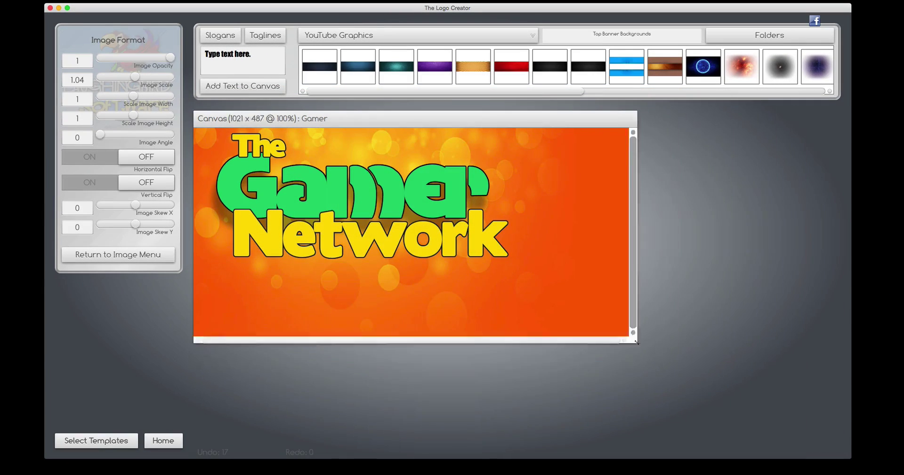
drag(450, 250, 570, 250)
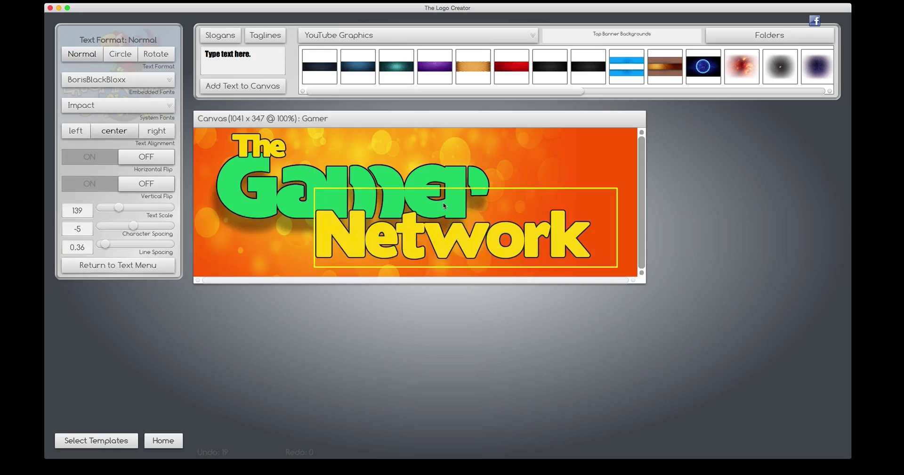
Shift 'Network' right and add the striped-shirt cartoon boy at the banner's right.
click(608, 202)
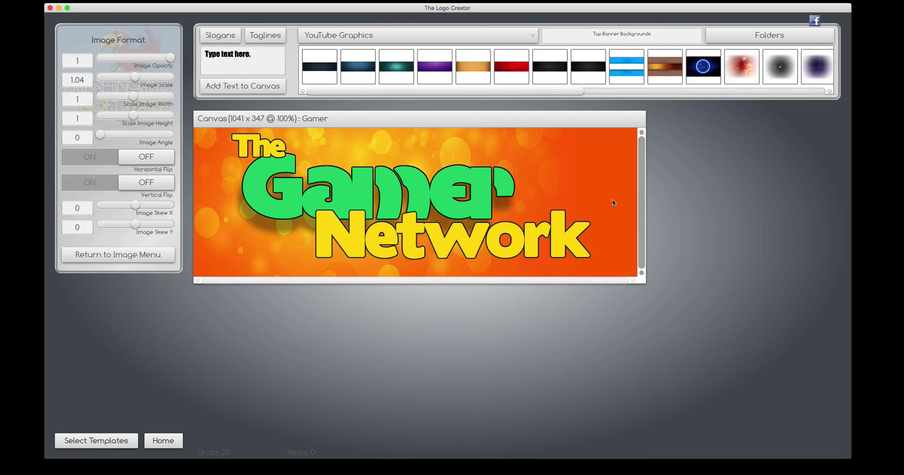
scroll(702, 66, right, 5)
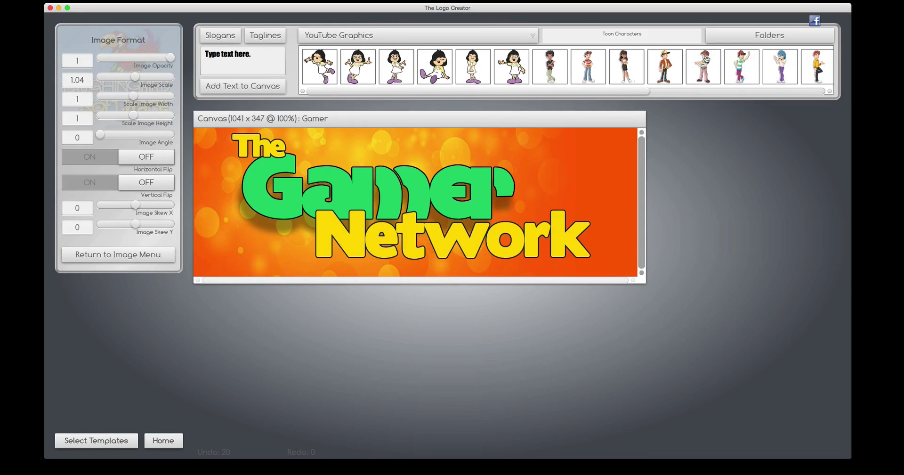
drag(707, 59, 571, 218)
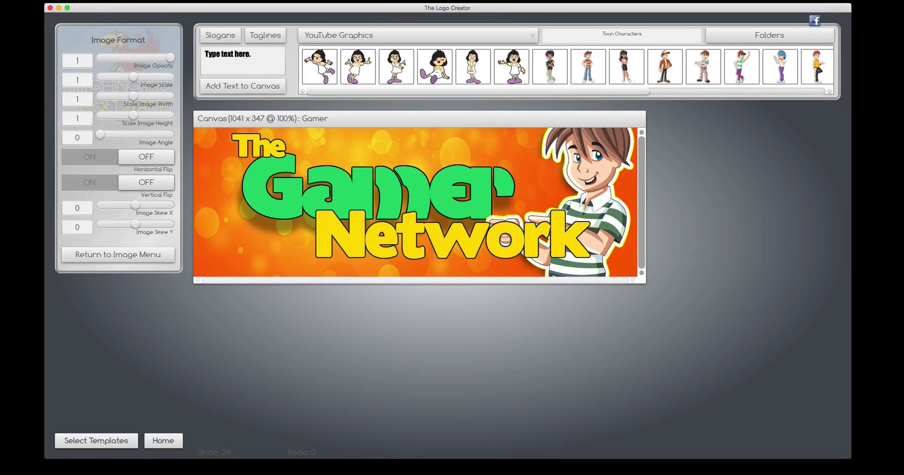
Open the EASY lesson #3 template from the YouTube Thumbnails grid on a 1280×720 canvas.
scroll(833, 298, down, 3)
scroll(834, 298, down, 3)
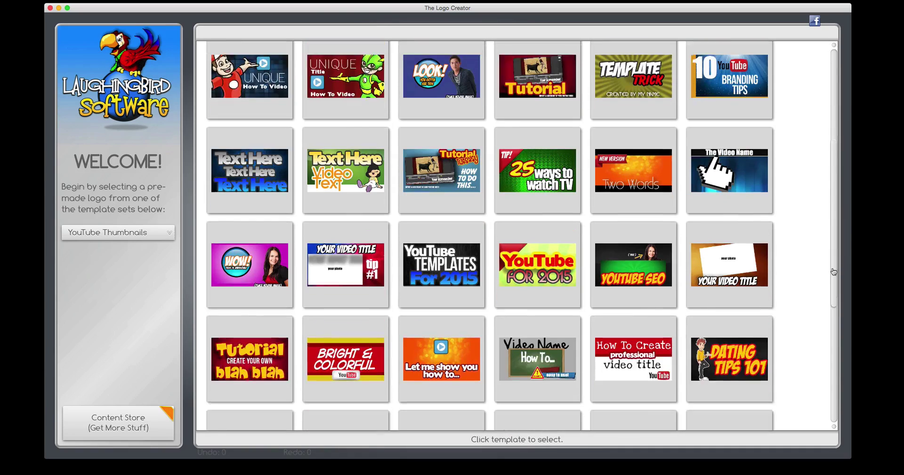
scroll(834, 298, down, 3)
scroll(833, 298, up, 2)
scroll(706, 188, up, 3)
scroll(606, 91, up, 3)
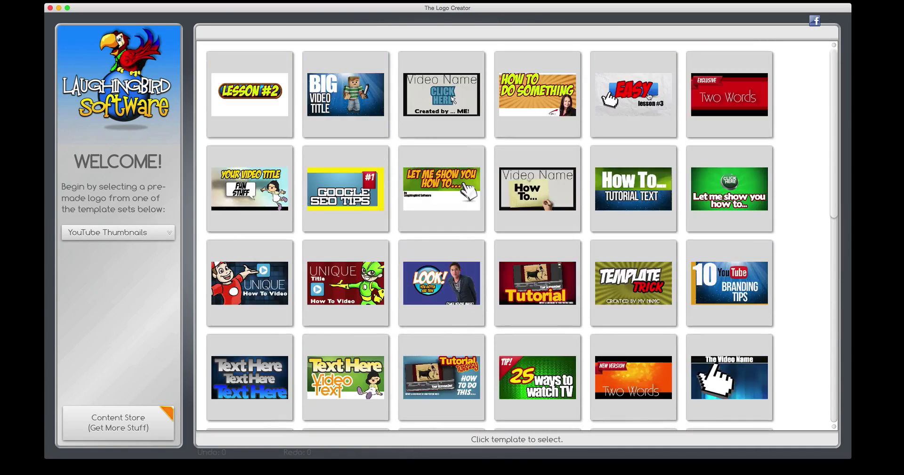
click(648, 96)
key(Escape)
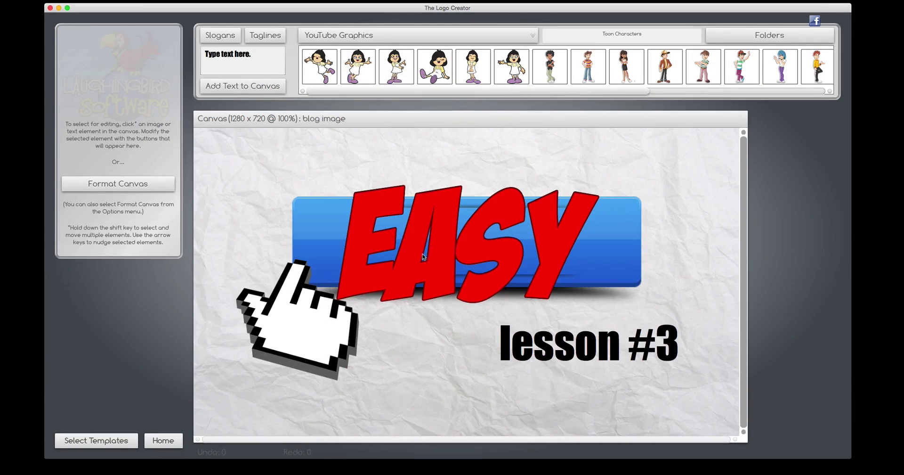